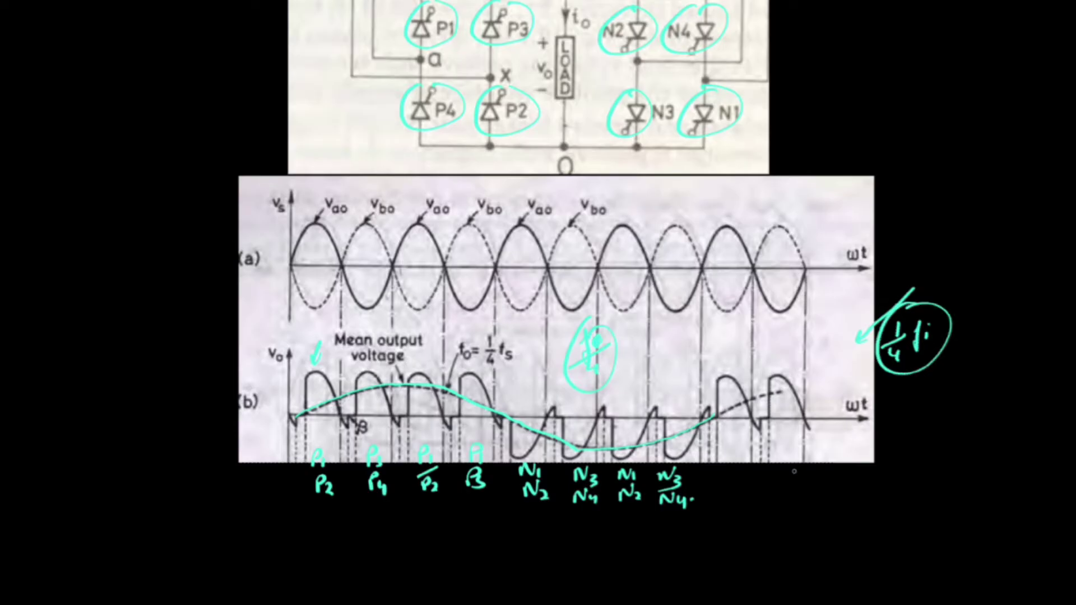
{"action": "left_click_drag", "start_coordinate": [785, 486], "coordinate": [802, 497]}
{"action": "left_click_drag", "start_coordinate": [822, 488], "coordinate": [814, 502]}
{"action": "left_click", "coordinate": [811, 502]}
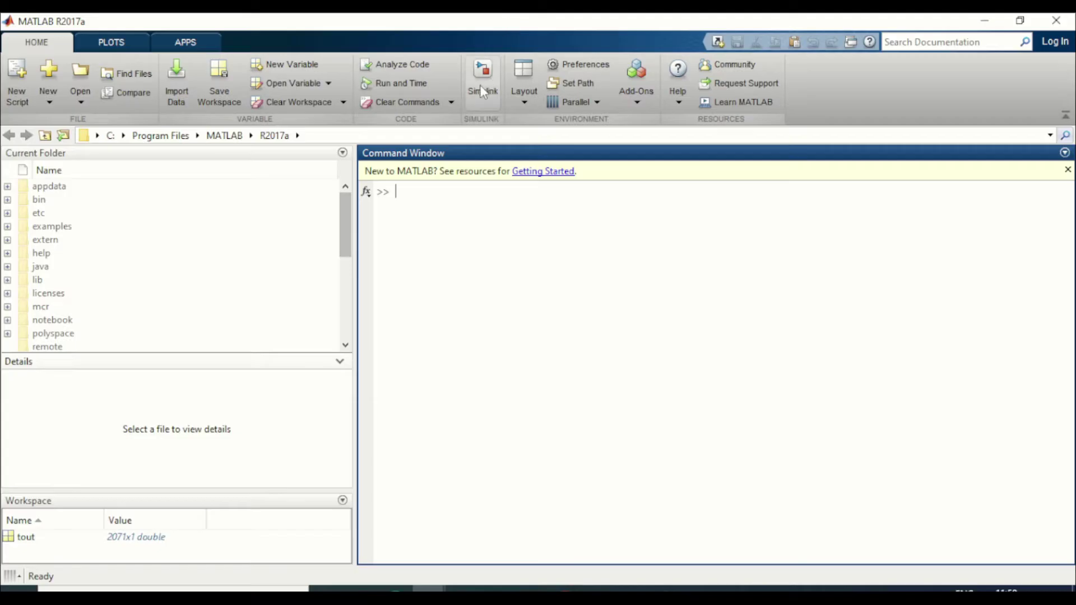
Step: Create a blank Simulink model and insert the cycloconverter circuit and waveform pictures beside the drawing area for reference
{"action": "left_click", "coordinate": [480, 87]}
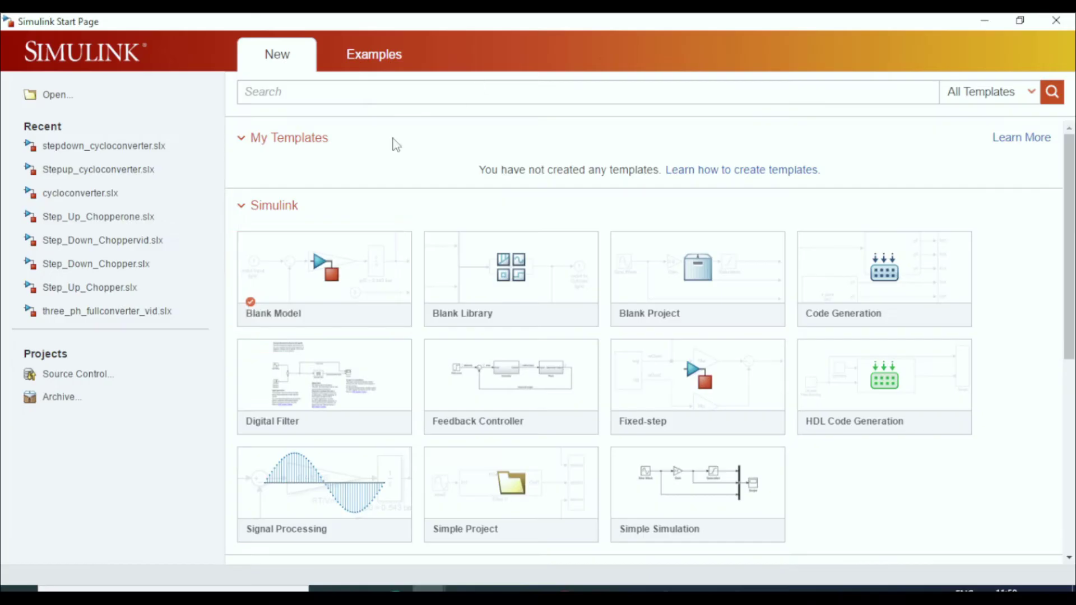
{"action": "left_click", "coordinate": [340, 282]}
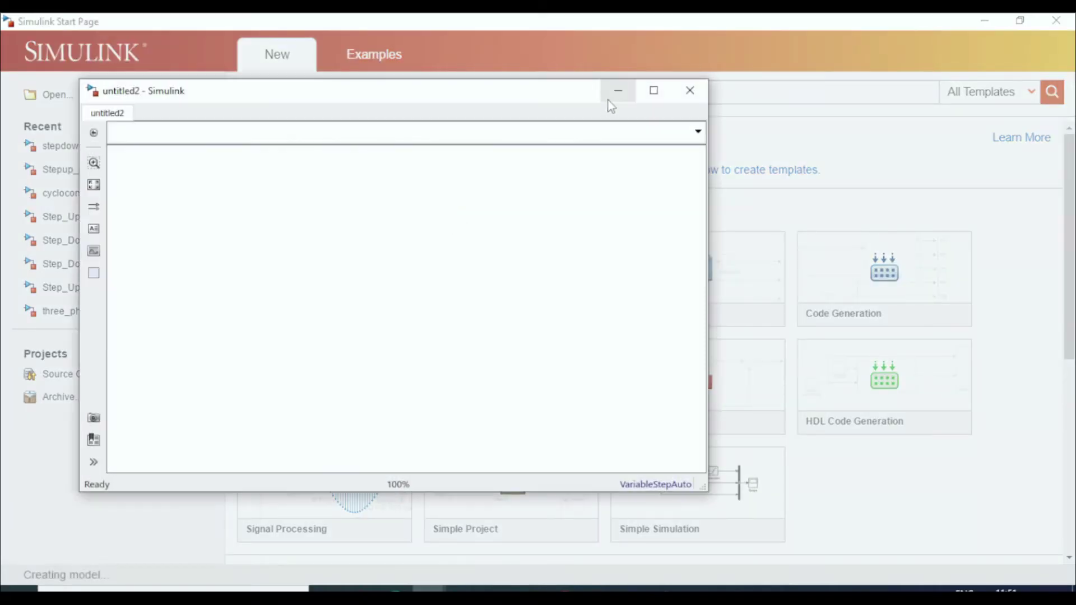
{"action": "left_click", "coordinate": [653, 91]}
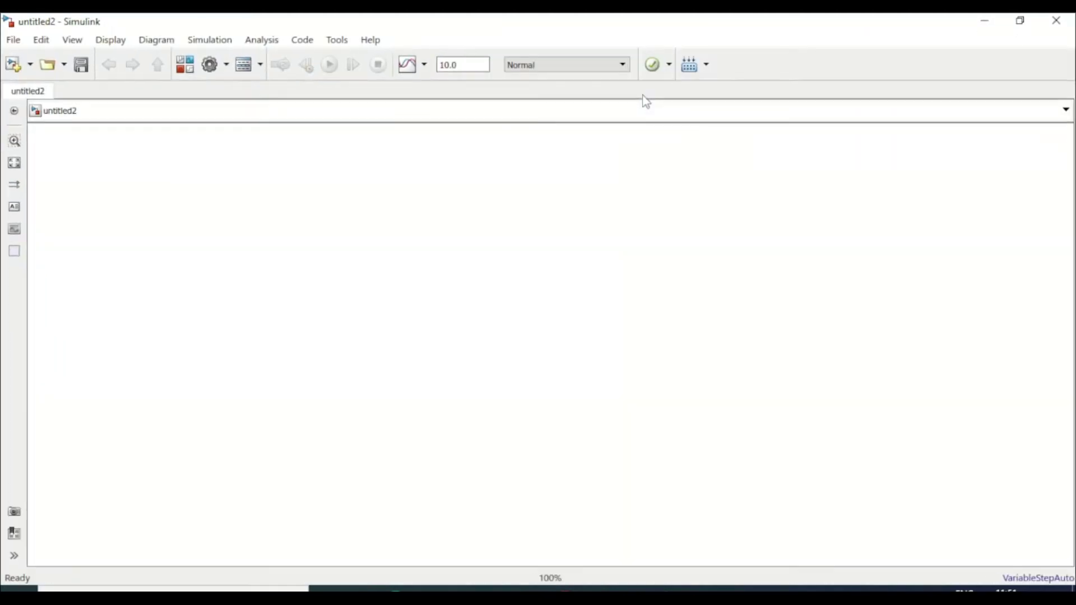
{"action": "left_click", "coordinate": [15, 231]}
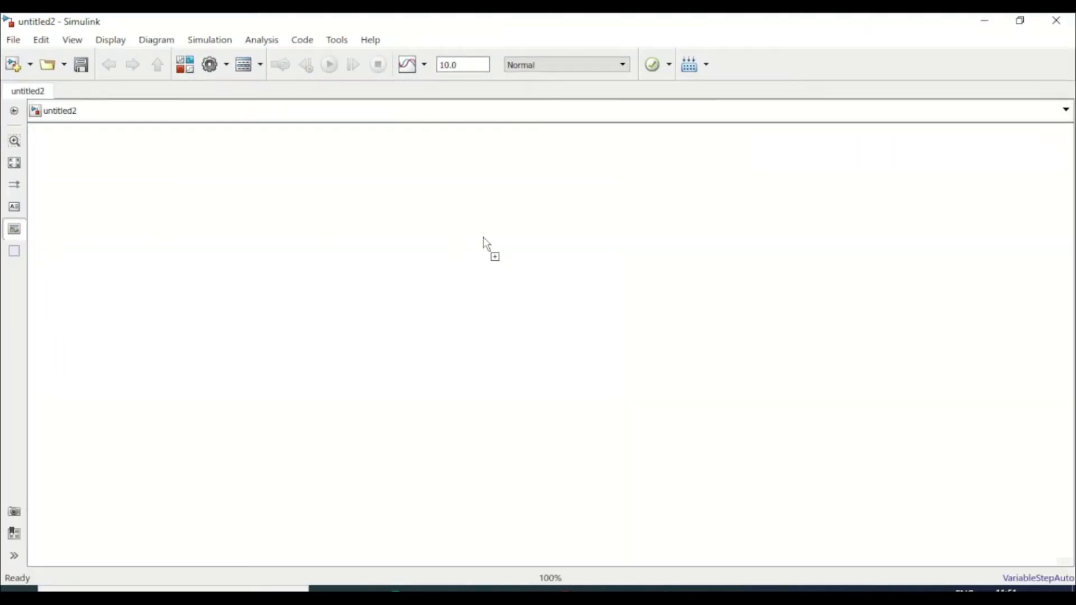
{"action": "left_click", "coordinate": [822, 220]}
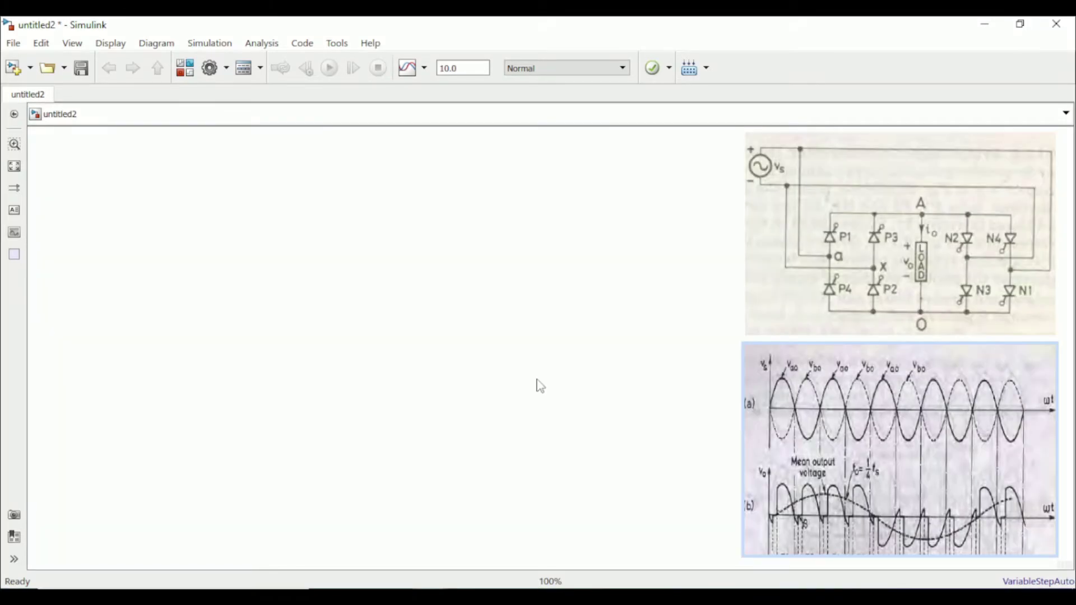
Step: Add a Thyristor block to the model from the Simscape Power Systems Specialized Technology Power Electronics library
{"action": "left_click", "coordinate": [186, 73]}
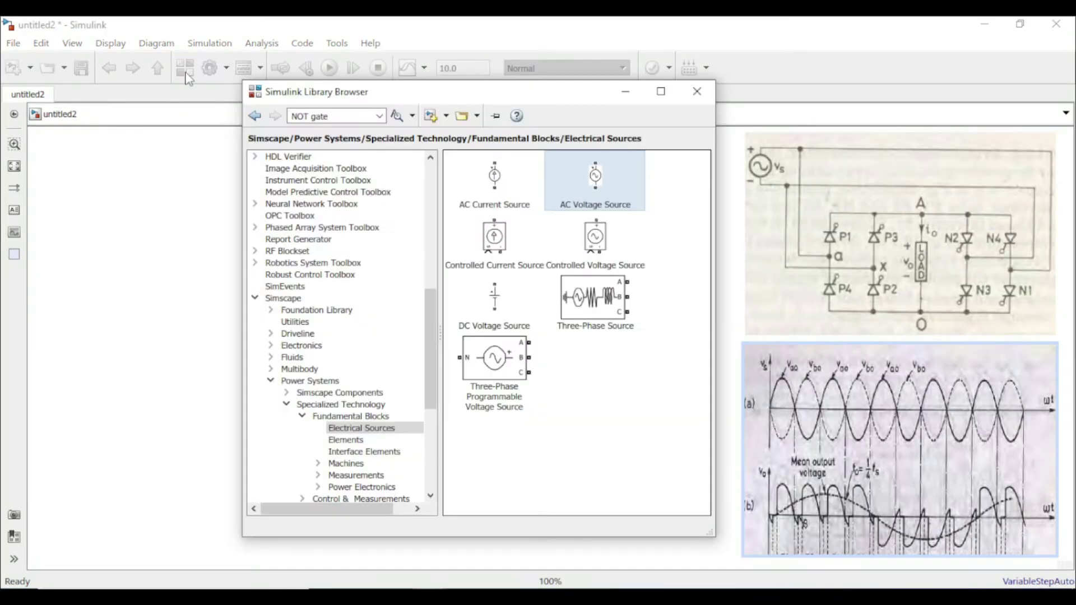
{"action": "left_click", "coordinate": [303, 300]}
{"action": "double_click", "coordinate": [637, 258]}
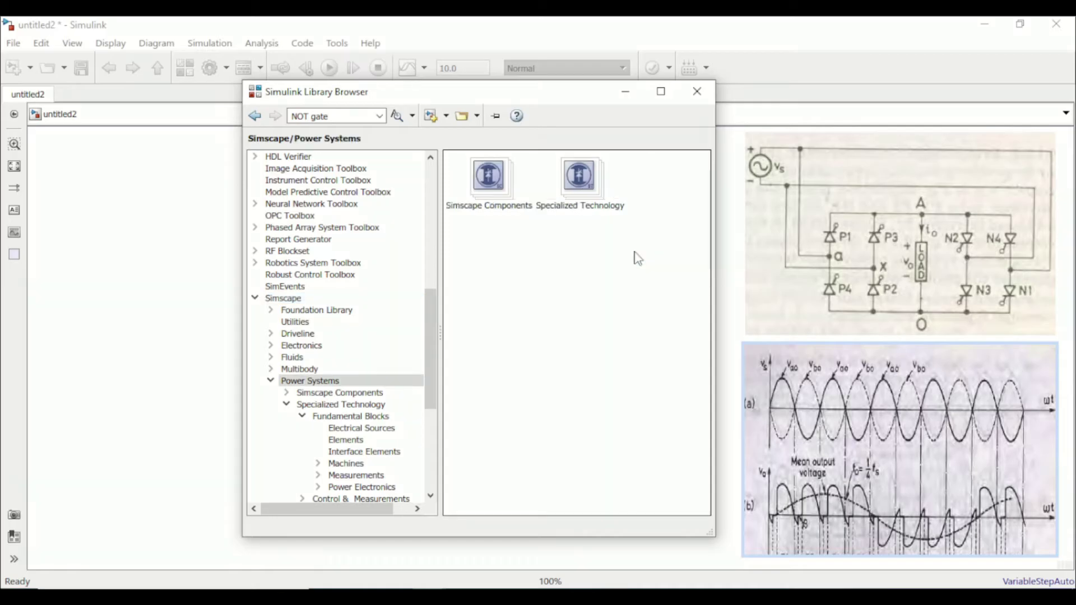
{"action": "double_click", "coordinate": [589, 196]}
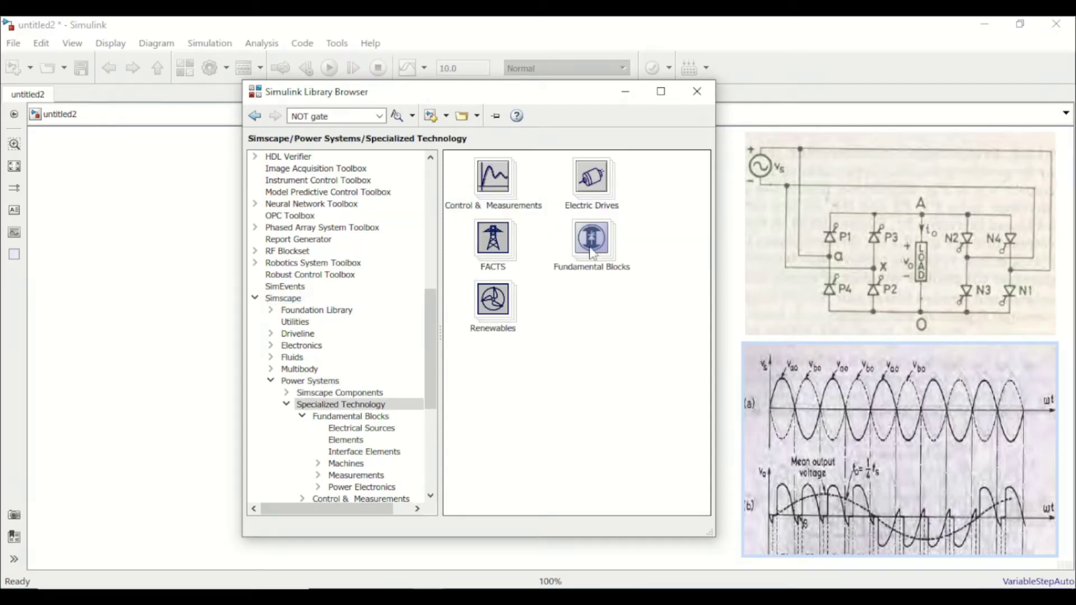
{"action": "double_click", "coordinate": [592, 247]}
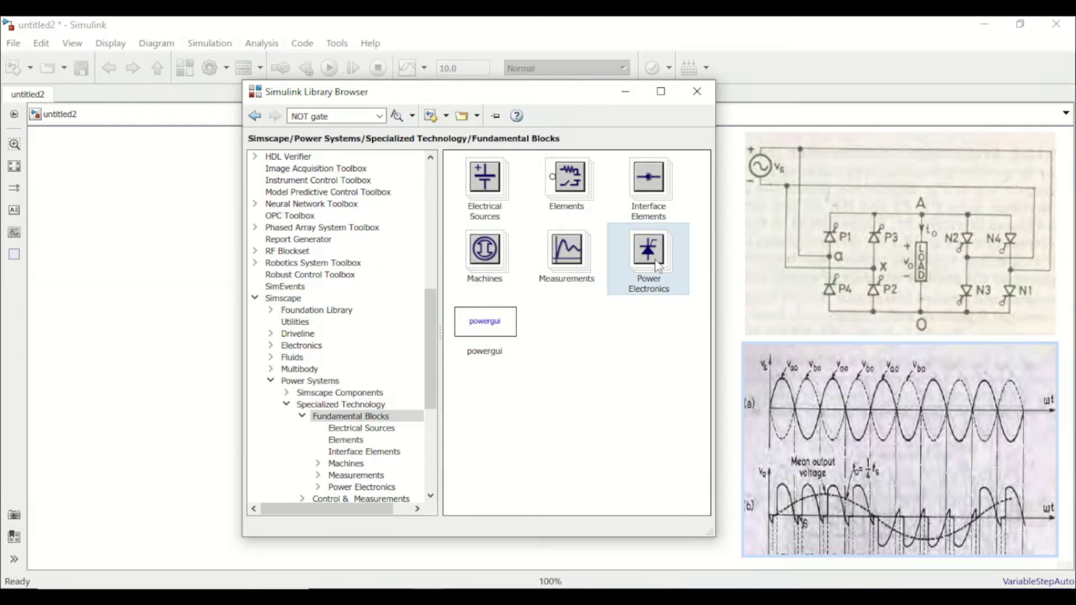
{"action": "double_click", "coordinate": [658, 265]}
{"action": "scroll", "coordinate": [560, 314], "scroll_direction": "down", "scroll_amount": 10}
{"action": "left_click", "coordinate": [506, 353]}
{"action": "left_click_drag", "start_coordinate": [506, 353], "coordinate": [165, 322]}
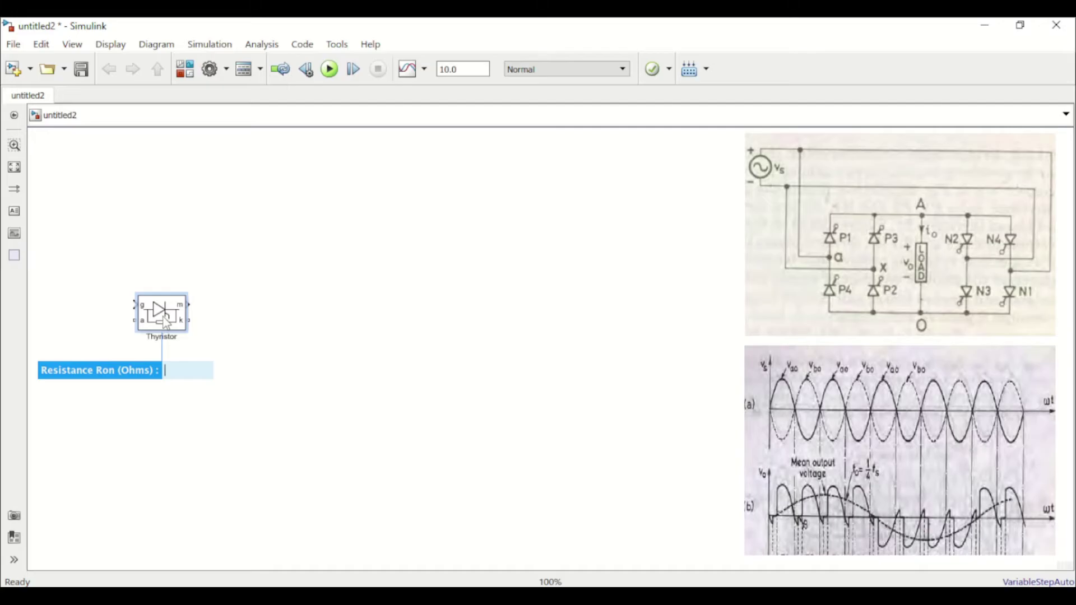
Step: Rotate the thyristor so it conducts upward and duplicate it into two rows of four thyristors
{"action": "right_click", "coordinate": [166, 323]}
{"action": "mouse_move", "coordinate": [427, 278]}
{"action": "left_click", "coordinate": [464, 298]}
{"action": "left_click_drag", "start_coordinate": [156, 304], "coordinate": [156, 414]}
{"action": "left_click_drag", "start_coordinate": [208, 359], "coordinate": [501, 299]}
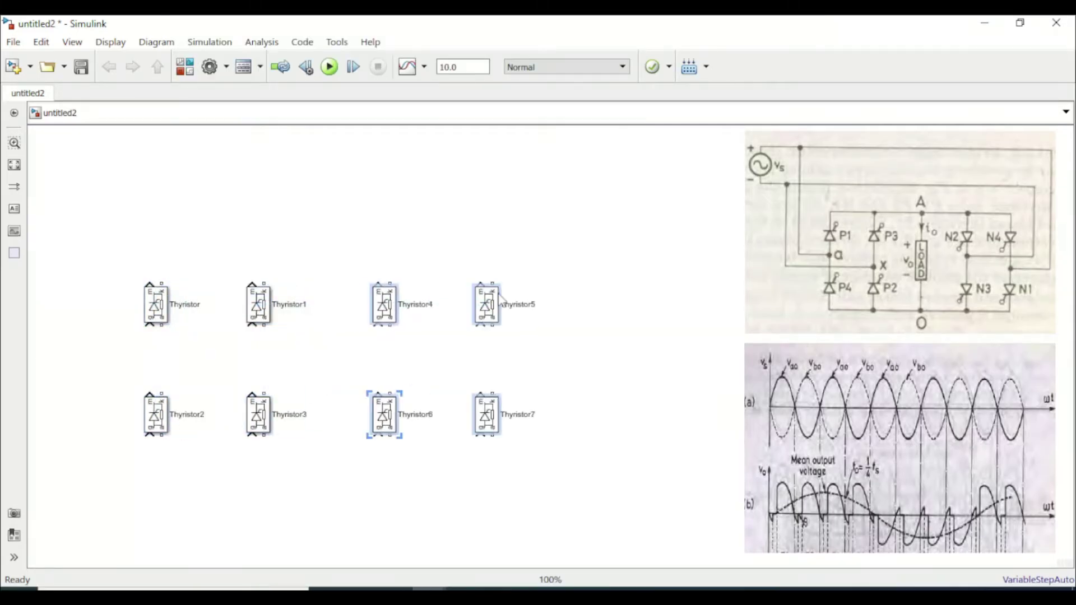
Step: Rotate Thyristor4 to Thyristor7 together counterclockwise twice so that they conduct downward
{"action": "left_click", "coordinate": [534, 273]}
{"action": "left_click_drag", "start_coordinate": [550, 271], "coordinate": [368, 461]}
{"action": "right_click", "coordinate": [485, 310]}
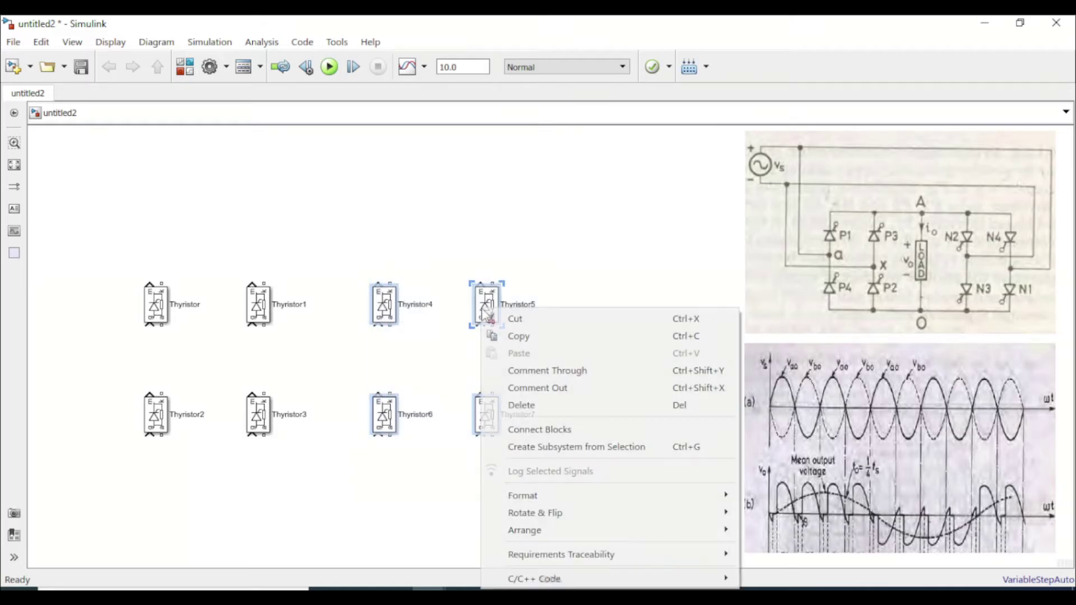
{"action": "mouse_move", "coordinate": [601, 512]}
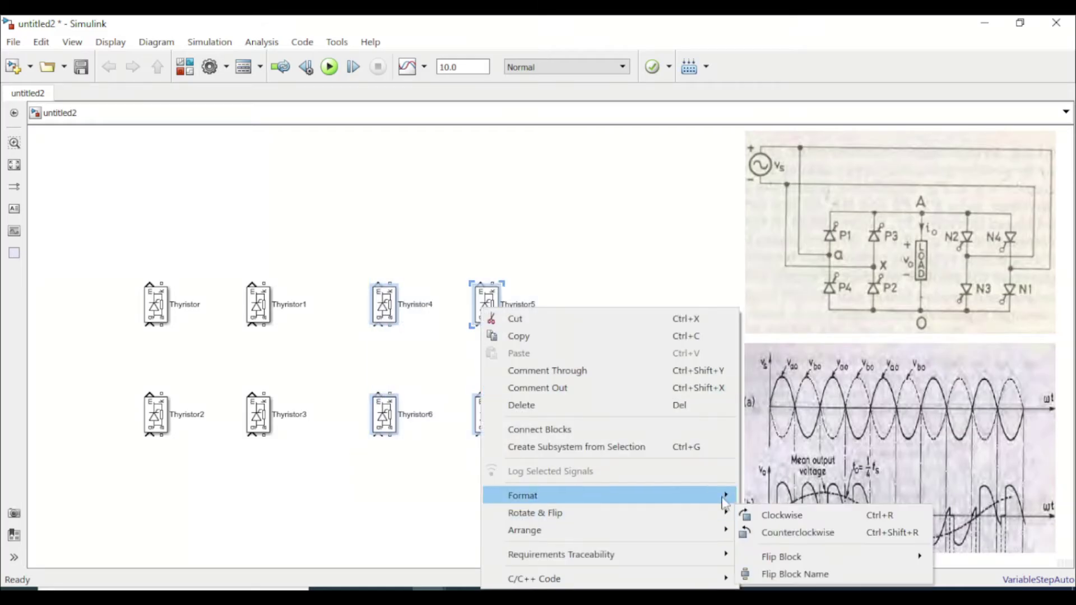
{"action": "left_click", "coordinate": [781, 534]}
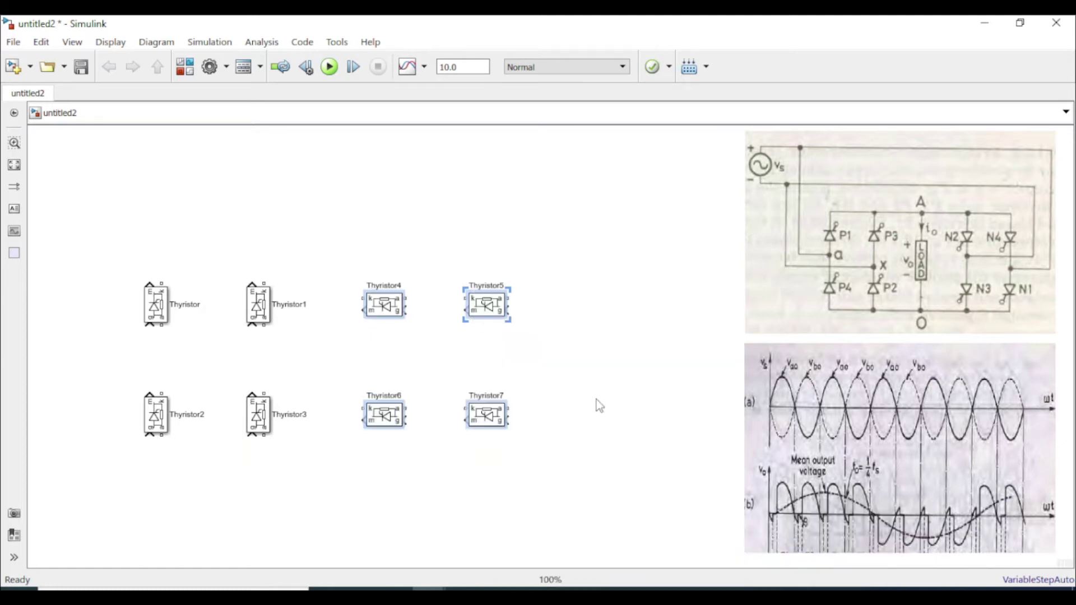
{"action": "right_click", "coordinate": [493, 307]}
{"action": "mouse_move", "coordinate": [692, 512]}
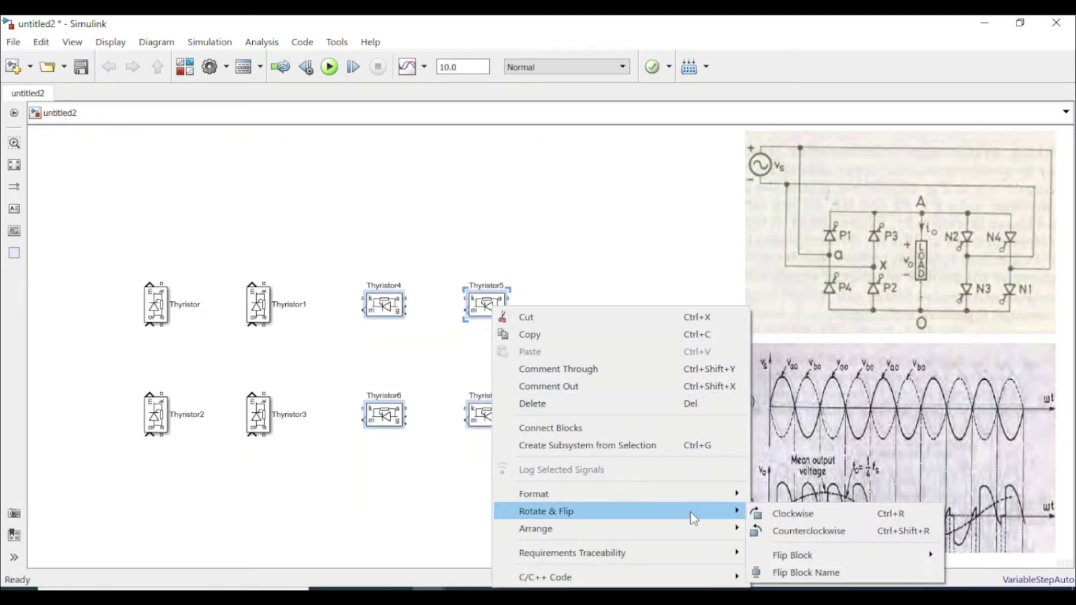
{"action": "left_click", "coordinate": [785, 532]}
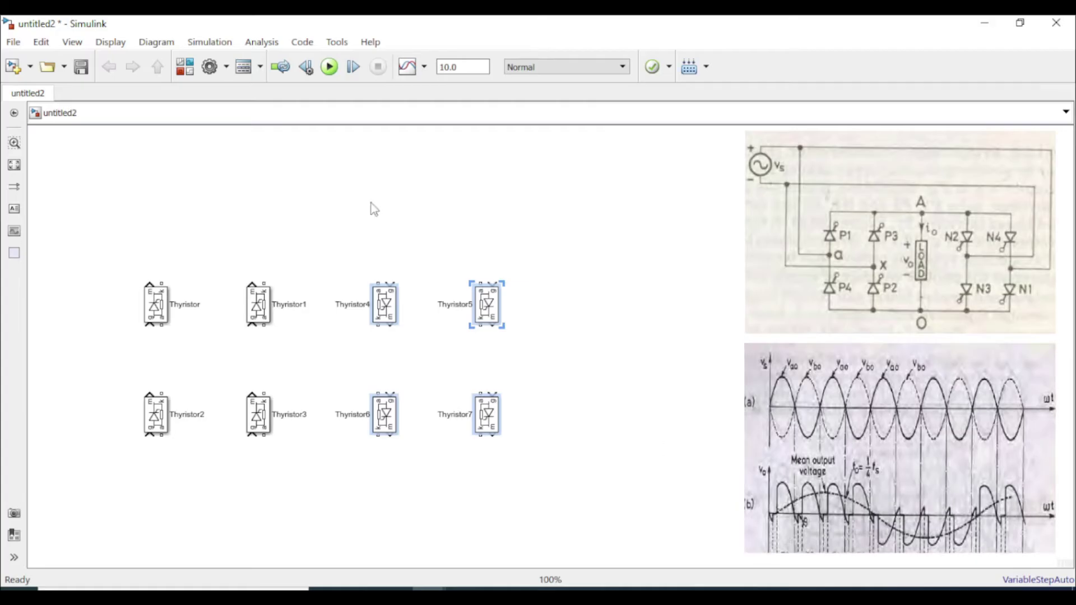
Step: Add an AC Voltage Source block from the Electrical Sources library to the left of the thyristors
{"action": "left_click", "coordinate": [186, 67]}
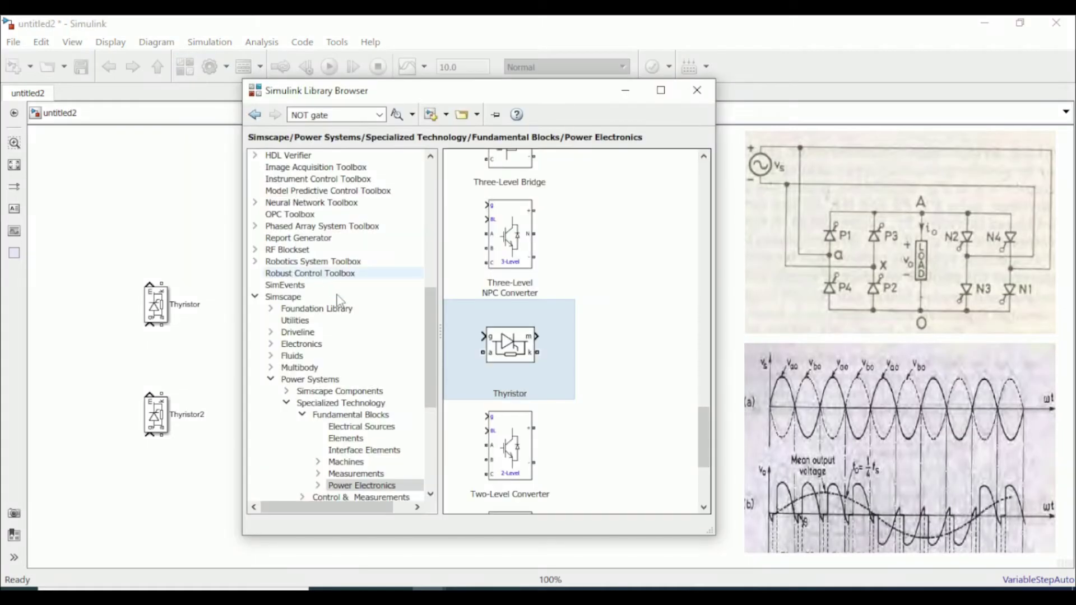
{"action": "left_click", "coordinate": [362, 427]}
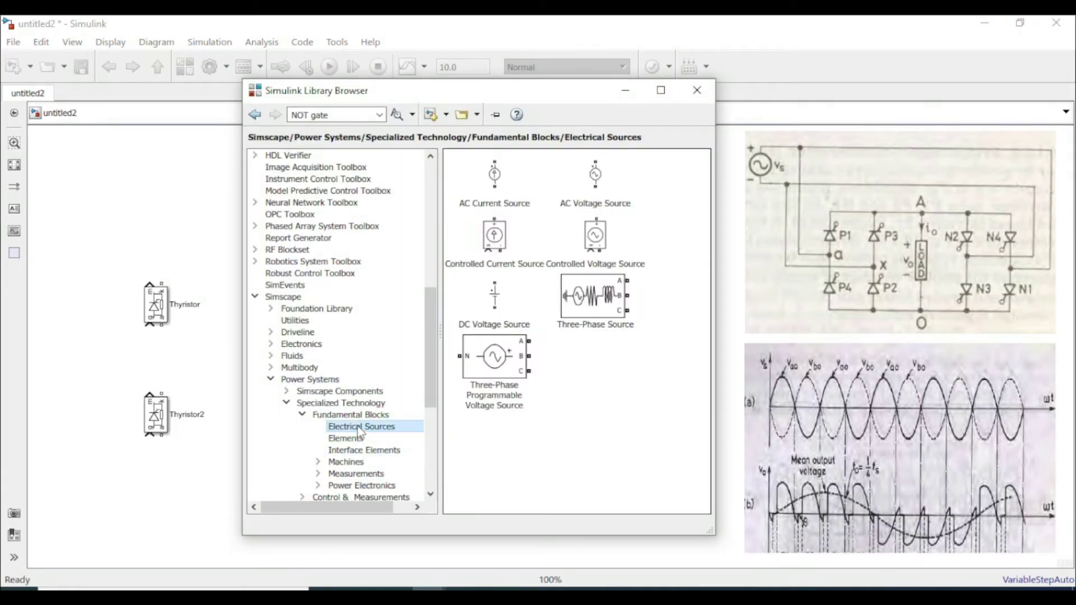
{"action": "mouse_move", "coordinate": [595, 185]}
{"action": "left_mouse_down"}
{"action": "mouse_move", "coordinate": [253, 327]}
{"action": "mouse_move", "coordinate": [74, 368]}
{"action": "left_mouse_up"}
{"action": "double_click", "coordinate": [74, 367]}
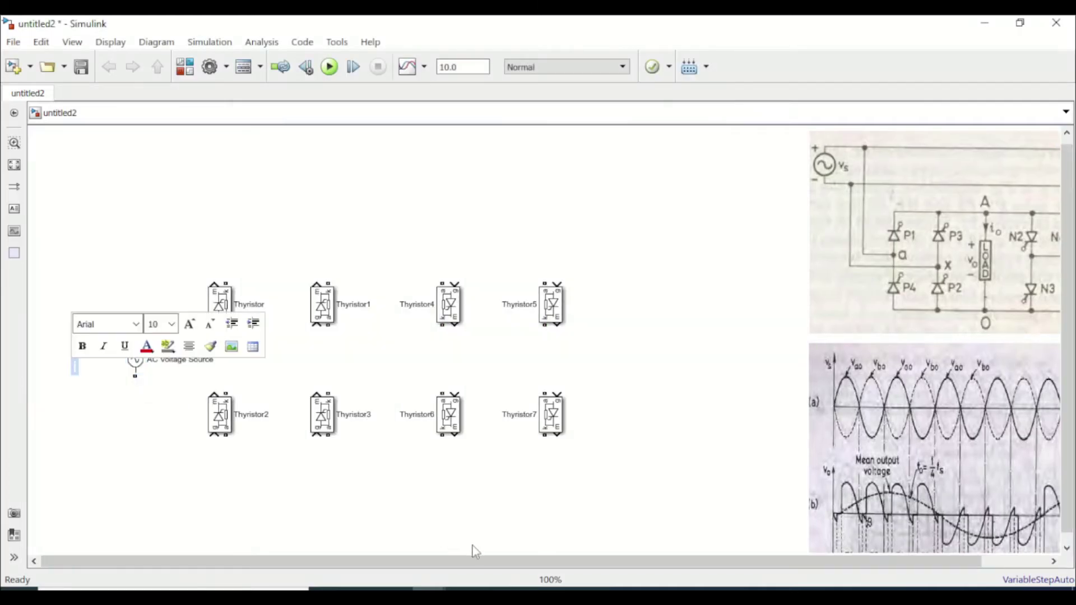
Step: Set the AC voltage source's frequency to 50 Hz
{"action": "double_click", "coordinate": [135, 360]}
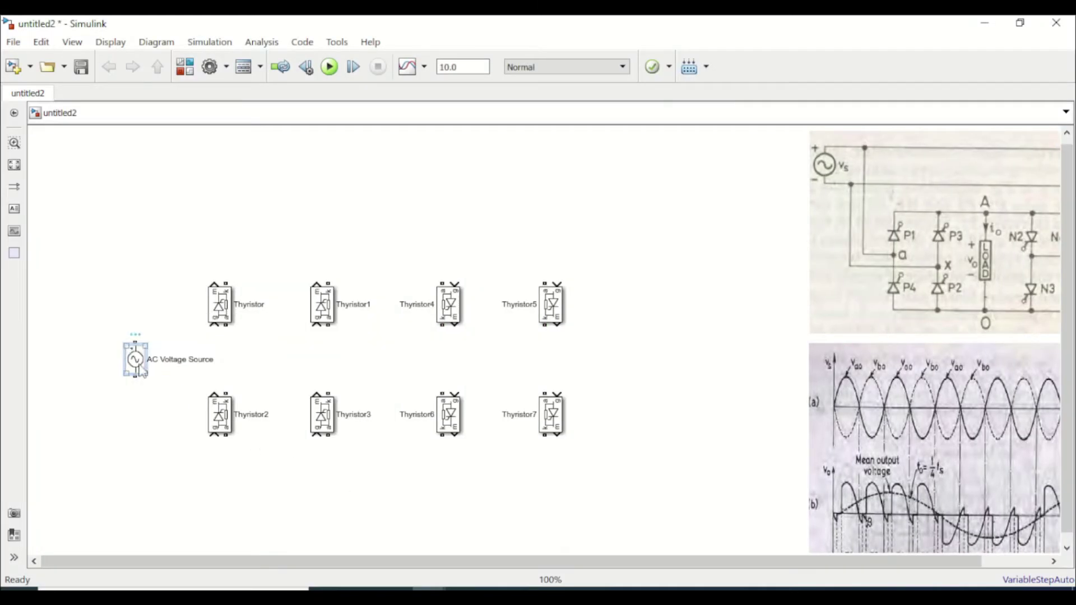
{"action": "double_click", "coordinate": [289, 376]}
{"action": "type", "text": "50"}
{"action": "left_click", "coordinate": [272, 476]}
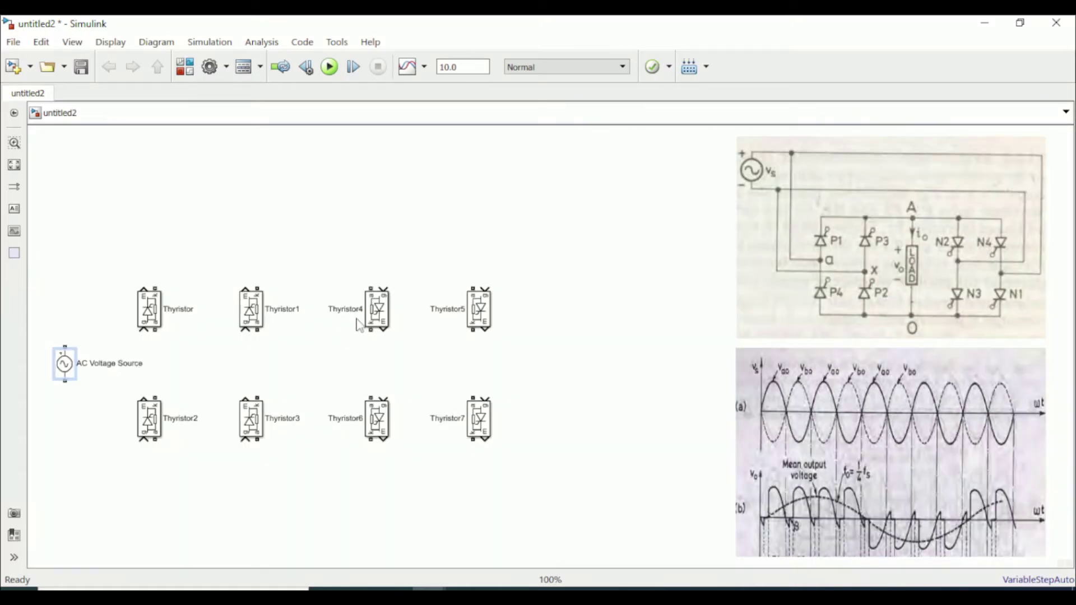
Step: Add a Series RLC Branch block from the Elements library below the thyristors and rotate it clockwise
{"action": "left_click", "coordinate": [185, 67]}
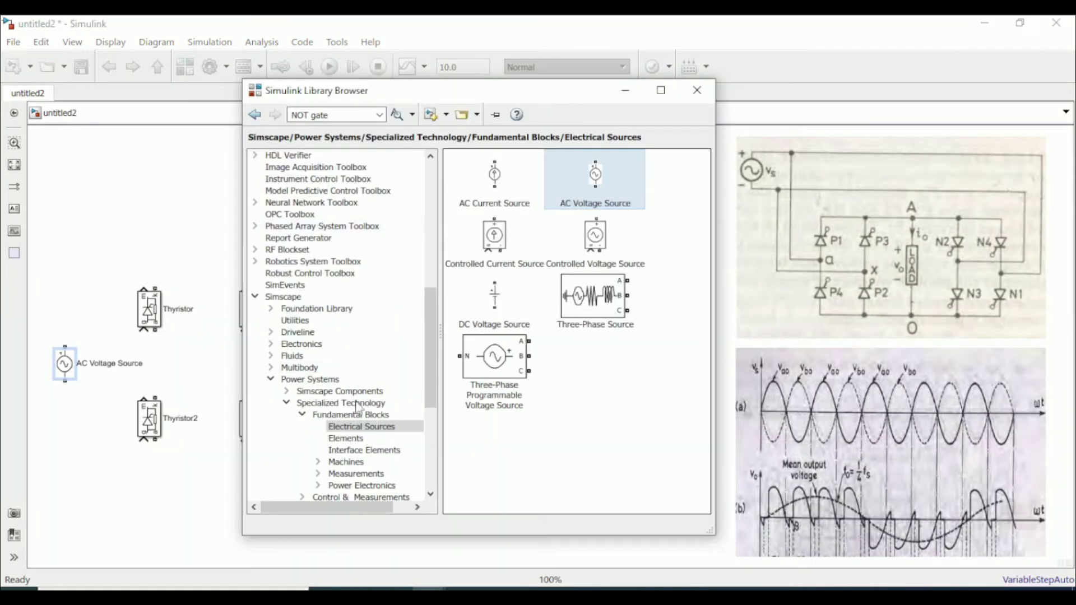
{"action": "left_click", "coordinate": [371, 441]}
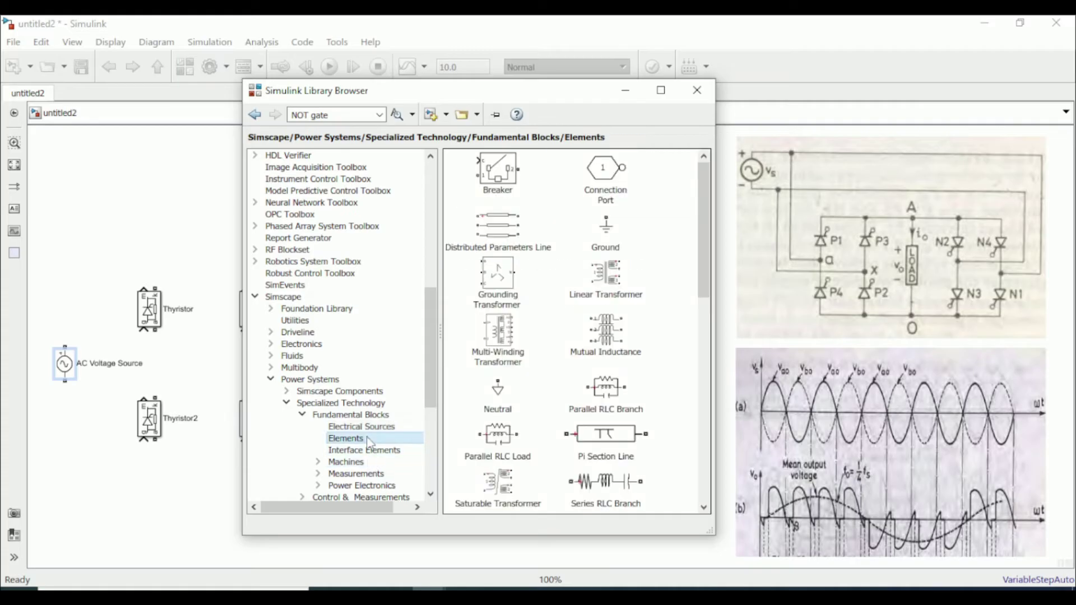
{"action": "left_click_drag", "start_coordinate": [611, 485], "coordinate": [168, 499]}
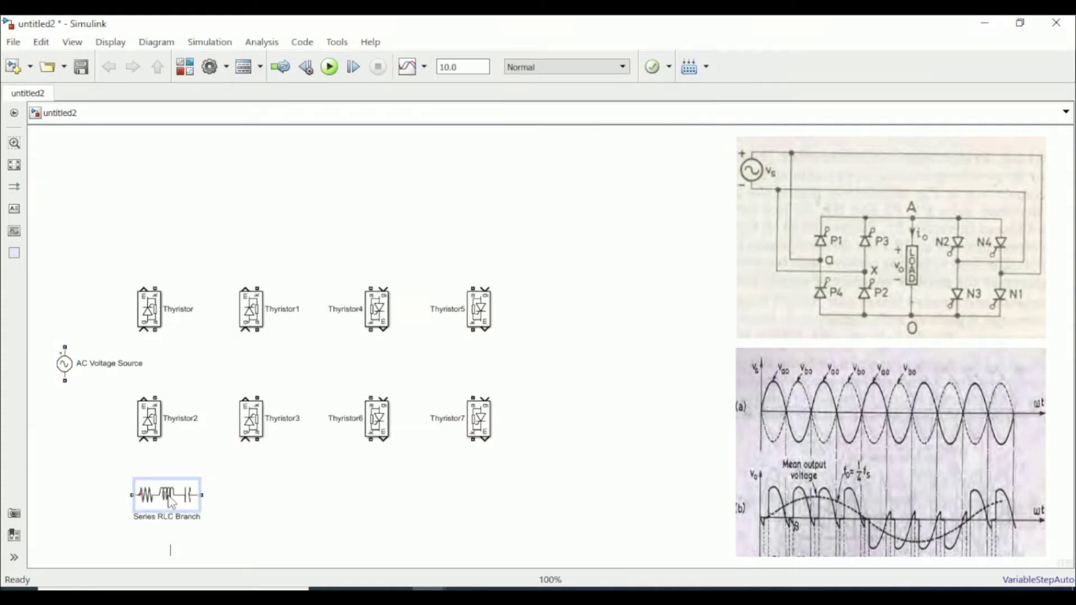
{"action": "right_click", "coordinate": [171, 502]}
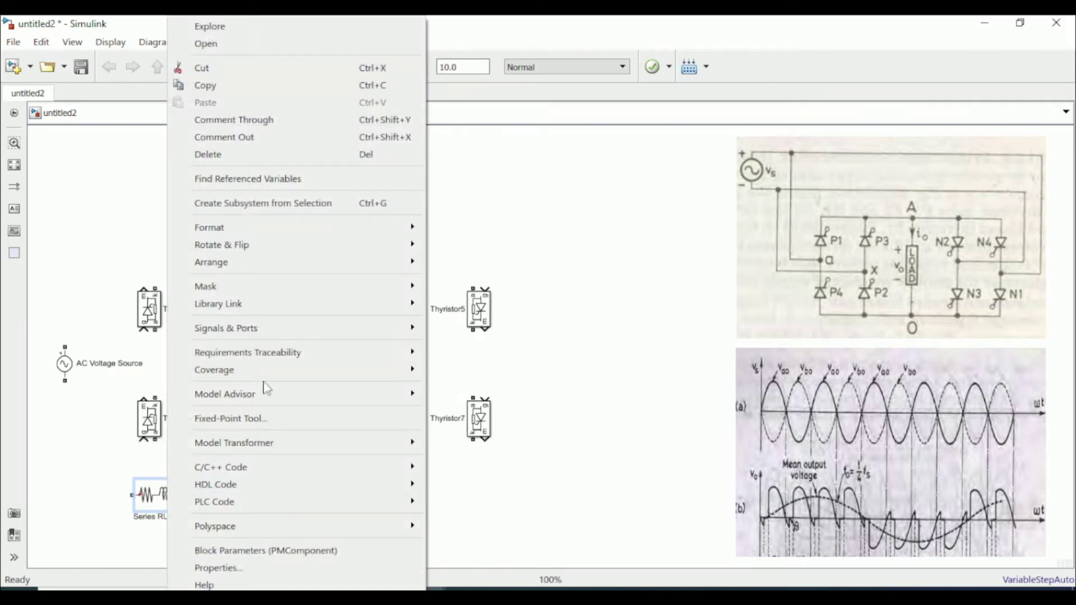
{"action": "mouse_move", "coordinate": [359, 245]}
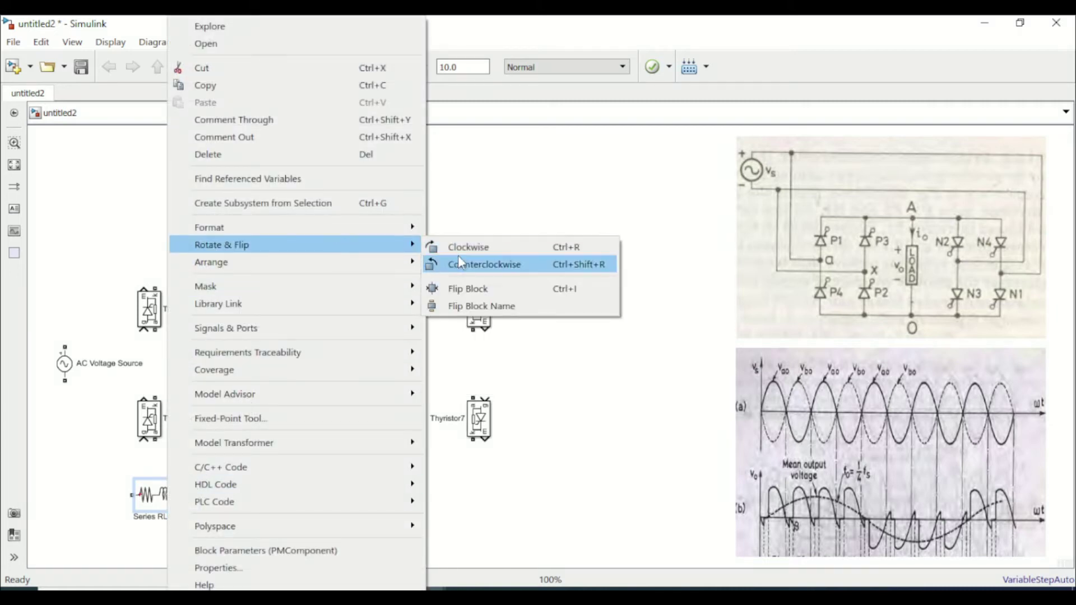
{"action": "left_click", "coordinate": [464, 247]}
Step: Set the Series RLC Branch type to R and move it between the two thyristor groups as the load
{"action": "double_click", "coordinate": [166, 493]}
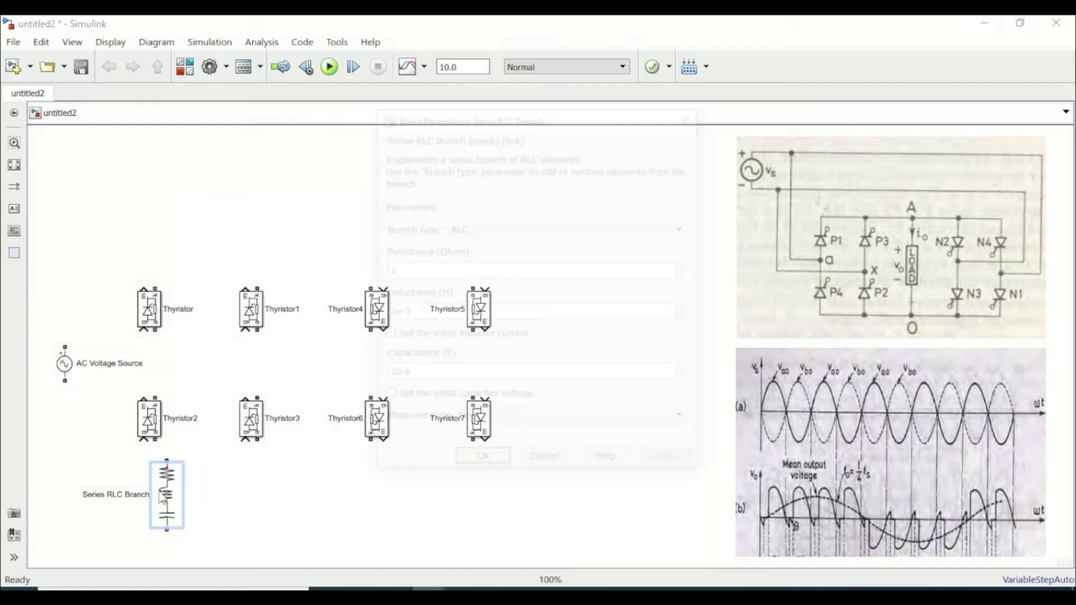
{"action": "left_click", "coordinate": [393, 334]}
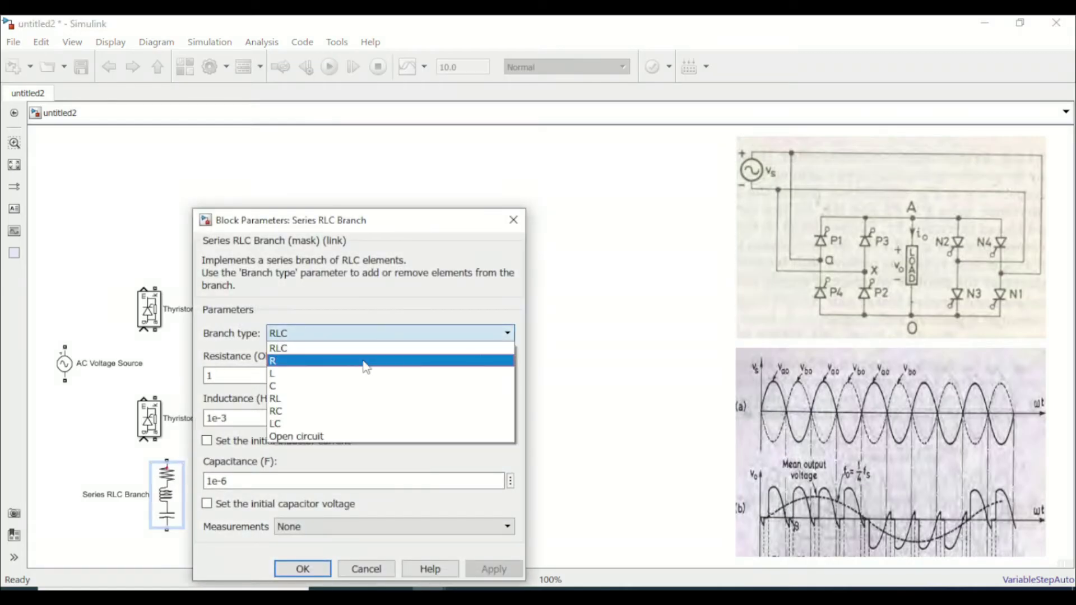
{"action": "left_click", "coordinate": [365, 360]}
{"action": "left_click", "coordinate": [316, 446]}
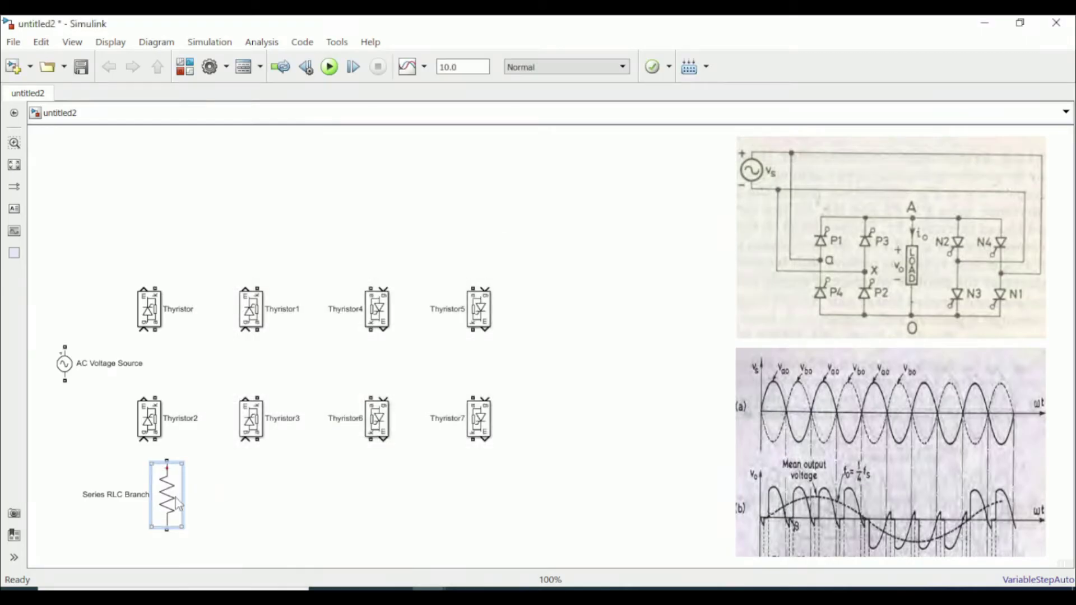
{"action": "left_click_drag", "start_coordinate": [177, 499], "coordinate": [330, 388]}
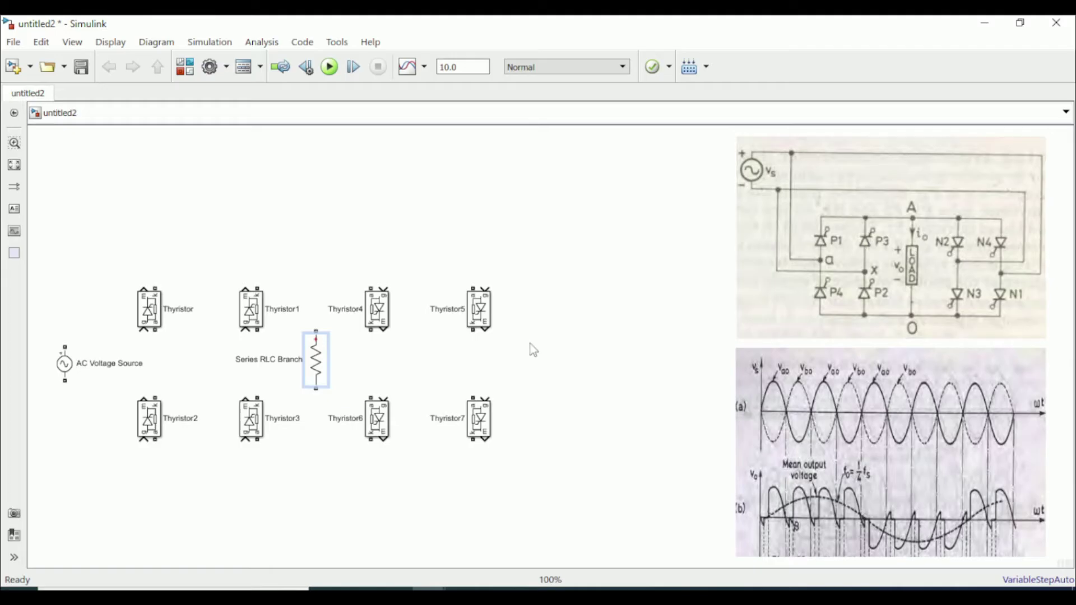
Step: Wire the thyristors as four vertical pairs between shared upper and lower rails, and connect the resistor across those rails
{"action": "mouse_move", "coordinate": [67, 344]}
{"action": "left_mouse_down"}
{"action": "mouse_move", "coordinate": [193, 285]}
{"action": "mouse_move", "coordinate": [471, 290]}
{"action": "left_mouse_up"}
{"action": "left_click_drag", "start_coordinate": [156, 331], "coordinate": [155, 399]}
{"action": "left_click_drag", "start_coordinate": [153, 442], "coordinate": [257, 443]}
{"action": "left_click_drag", "start_coordinate": [257, 331], "coordinate": [258, 400]}
{"action": "left_click_drag", "start_coordinate": [371, 331], "coordinate": [371, 399]}
{"action": "left_click_drag", "start_coordinate": [474, 330], "coordinate": [473, 399]}
{"action": "left_click_drag", "start_coordinate": [473, 442], "coordinate": [257, 449]}
{"action": "left_click_drag", "start_coordinate": [316, 388], "coordinate": [316, 449]}
{"action": "mouse_move", "coordinate": [316, 331]}
{"action": "left_mouse_down"}
{"action": "mouse_move", "coordinate": [316, 281]}
{"action": "mouse_move", "coordinate": [321, 349]}
{"action": "left_mouse_up"}
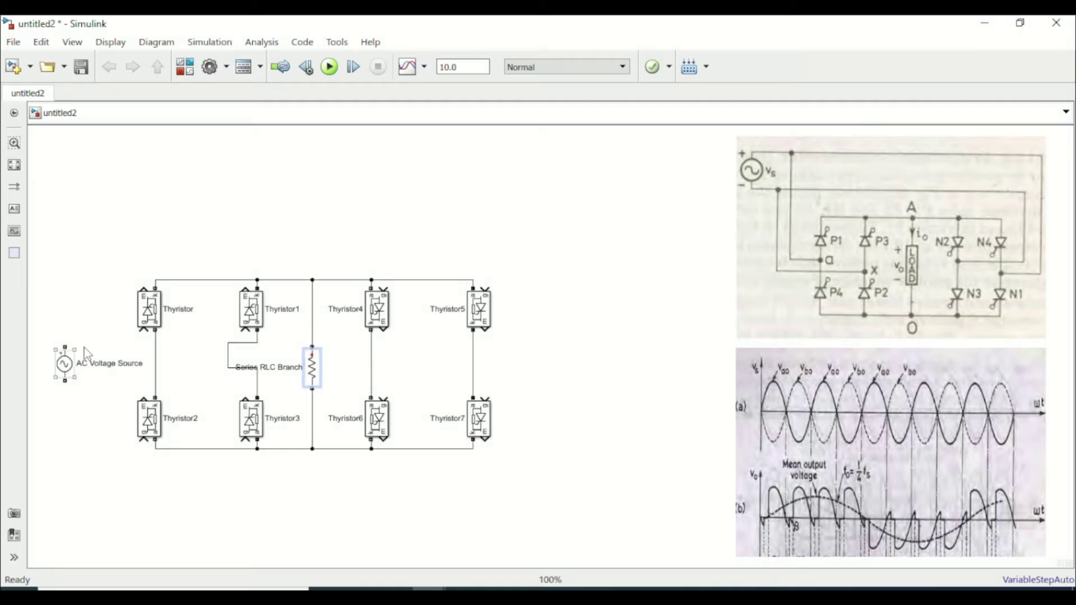
Step: Wire the AC source's upper terminal to the midpoints of the two outer thyristor pairs and its lower terminal to the two inner midpoints
{"action": "mouse_move", "coordinate": [66, 346]}
{"action": "left_mouse_down"}
{"action": "mouse_move", "coordinate": [156, 344]}
{"action": "mouse_move", "coordinate": [158, 361]}
{"action": "mouse_move", "coordinate": [472, 348]}
{"action": "left_mouse_up"}
{"action": "left_click", "coordinate": [146, 345]}
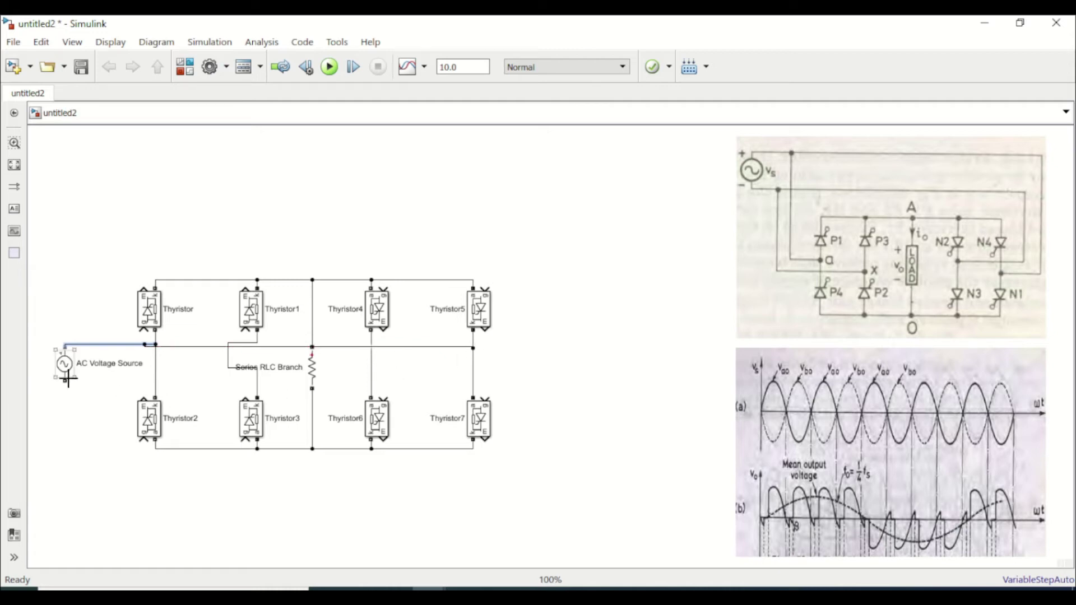
{"action": "mouse_move", "coordinate": [65, 381]}
{"action": "left_mouse_down"}
{"action": "mouse_move", "coordinate": [166, 370]}
{"action": "mouse_move", "coordinate": [161, 385]}
{"action": "mouse_move", "coordinate": [233, 369]}
{"action": "mouse_move", "coordinate": [265, 378]}
{"action": "mouse_move", "coordinate": [248, 388]}
{"action": "mouse_move", "coordinate": [312, 365]}
{"action": "mouse_move", "coordinate": [355, 372]}
{"action": "mouse_move", "coordinate": [371, 394]}
{"action": "left_mouse_up"}
{"action": "right_click", "coordinate": [372, 384]}
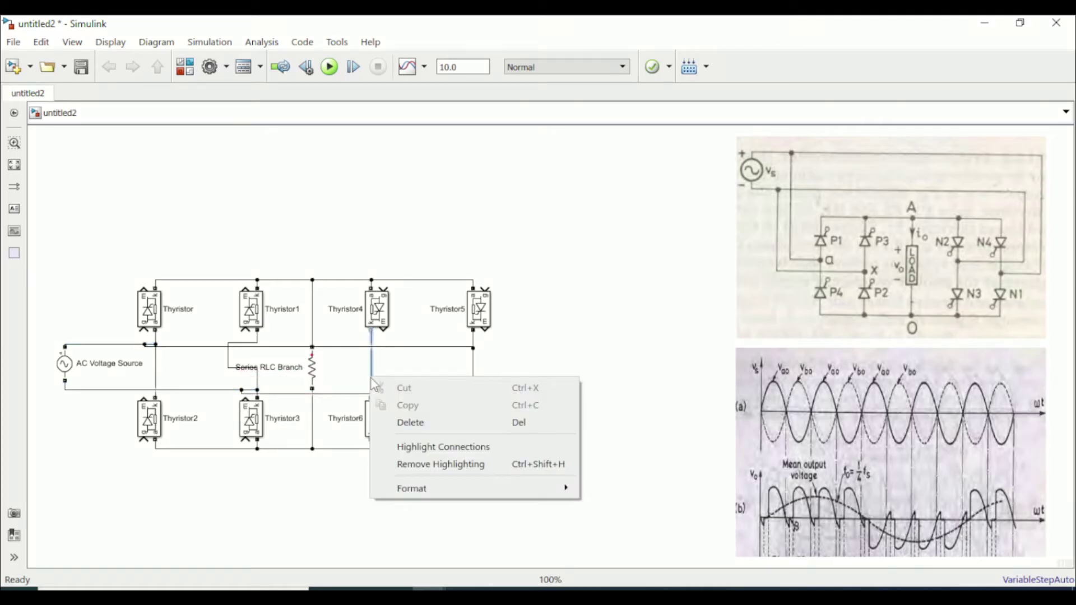
{"action": "left_click", "coordinate": [345, 385]}
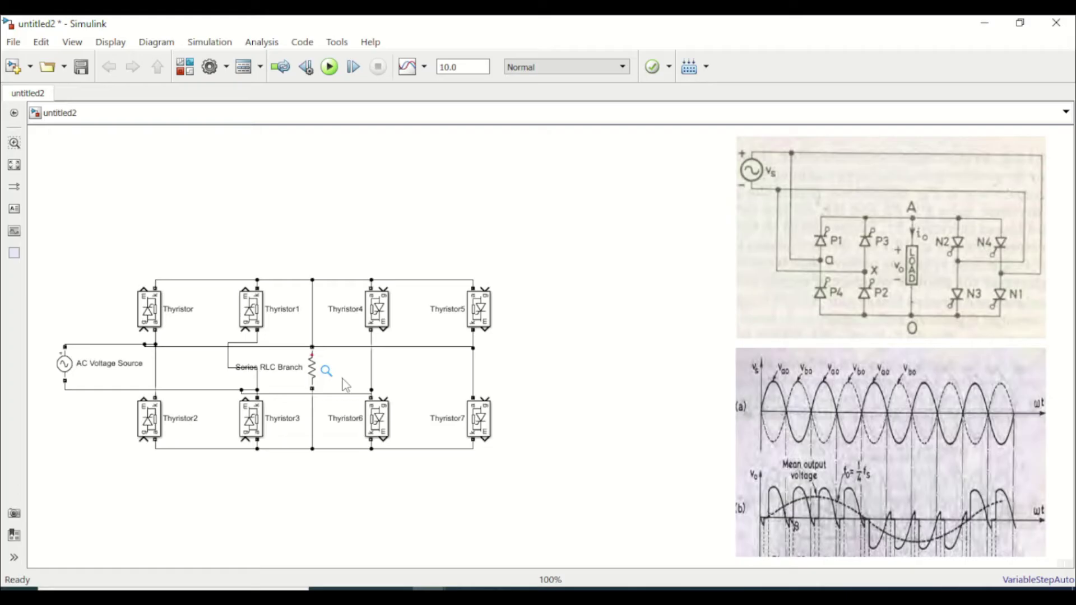
Step: Add two Voltage Measurement blocks and wire one across the AC source and the other across the load resistor
{"action": "double_click", "coordinate": [540, 383]}
{"action": "type", "text": "vol"}
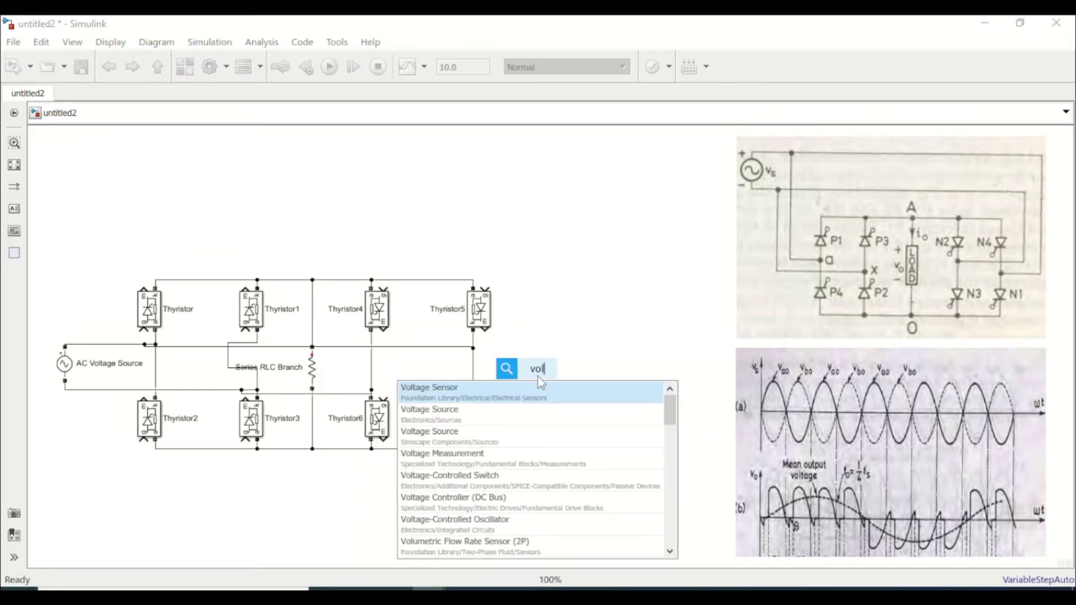
{"action": "left_click", "coordinate": [499, 453]}
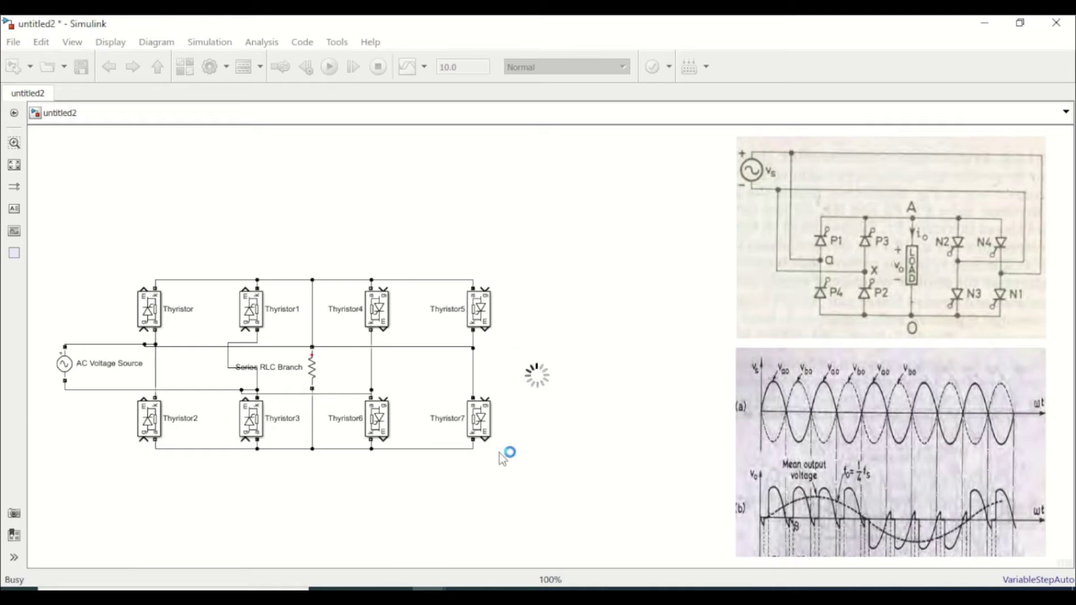
{"action": "left_click_drag", "start_coordinate": [539, 381], "coordinate": [617, 385]}
{"action": "mouse_move", "coordinate": [542, 381]}
{"action": "left_mouse_down"}
{"action": "mouse_move", "coordinate": [186, 421]}
{"action": "mouse_move", "coordinate": [110, 344]}
{"action": "mouse_move", "coordinate": [110, 390]}
{"action": "left_mouse_up"}
{"action": "mouse_move", "coordinate": [615, 378]}
{"action": "left_mouse_down"}
{"action": "mouse_move", "coordinate": [365, 370]}
{"action": "mouse_move", "coordinate": [312, 336]}
{"action": "left_mouse_up"}
{"action": "left_click_drag", "start_coordinate": [352, 374], "coordinate": [312, 418]}
Step: Add a Scope block from Simulink Sinks beside the thyristor bridges and set its number of input ports to 2
{"action": "left_click", "coordinate": [569, 374]}
{"action": "type", "text": "scope"}
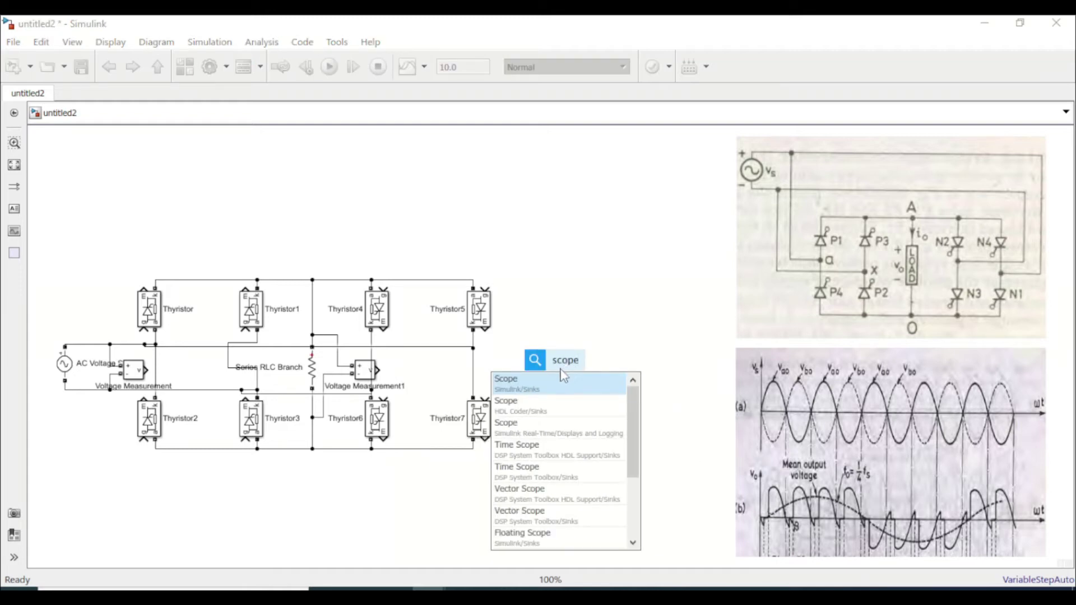
{"action": "key", "text": "Return"}
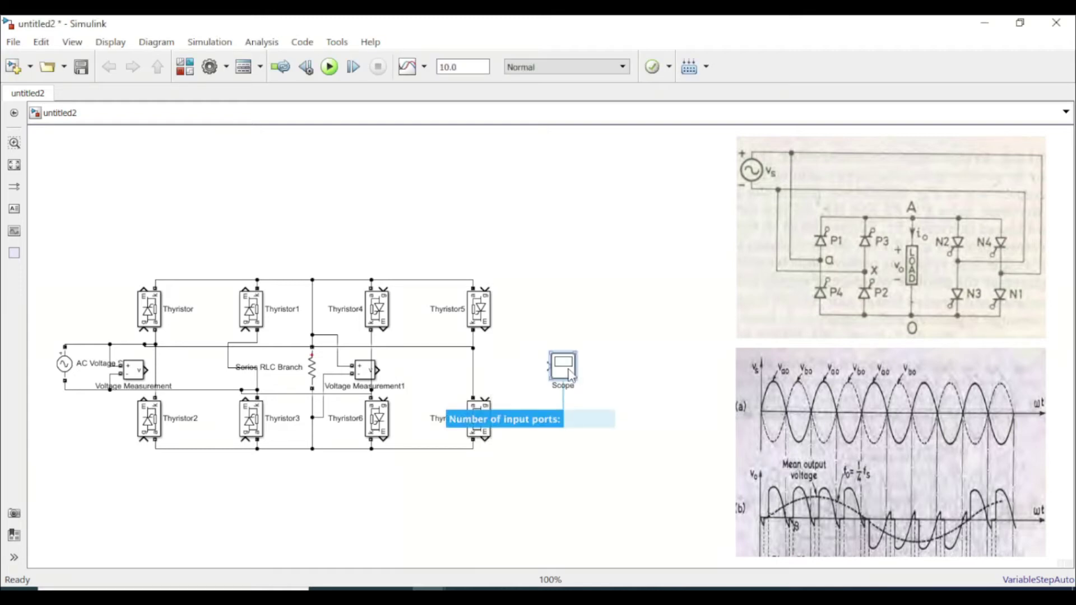
{"action": "right_click", "coordinate": [570, 375]}
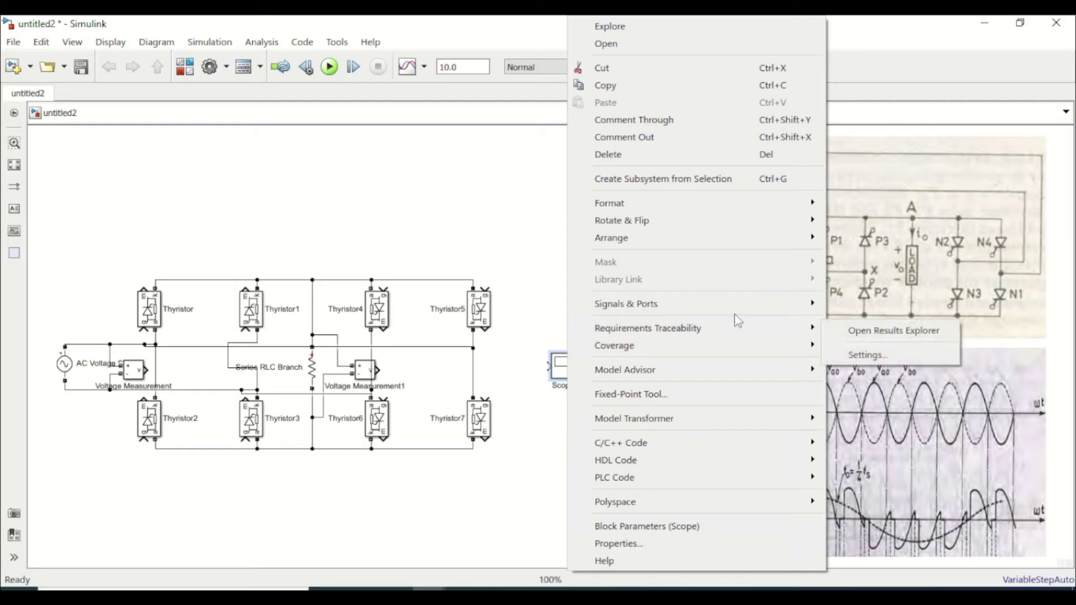
{"action": "mouse_move", "coordinate": [812, 305]}
{"action": "mouse_move", "coordinate": [872, 307]}
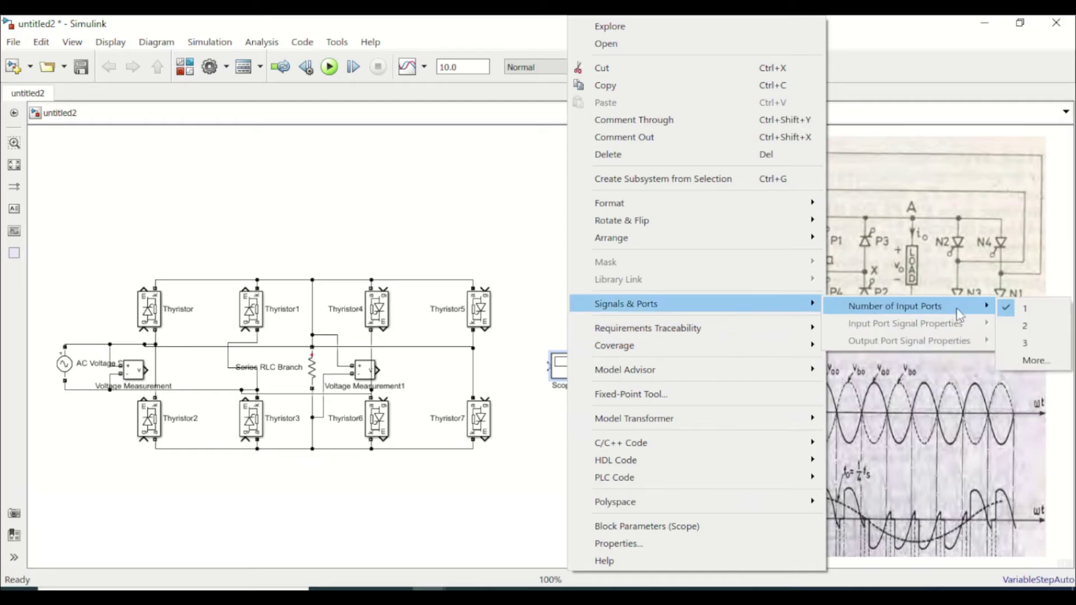
{"action": "left_click", "coordinate": [1014, 326]}
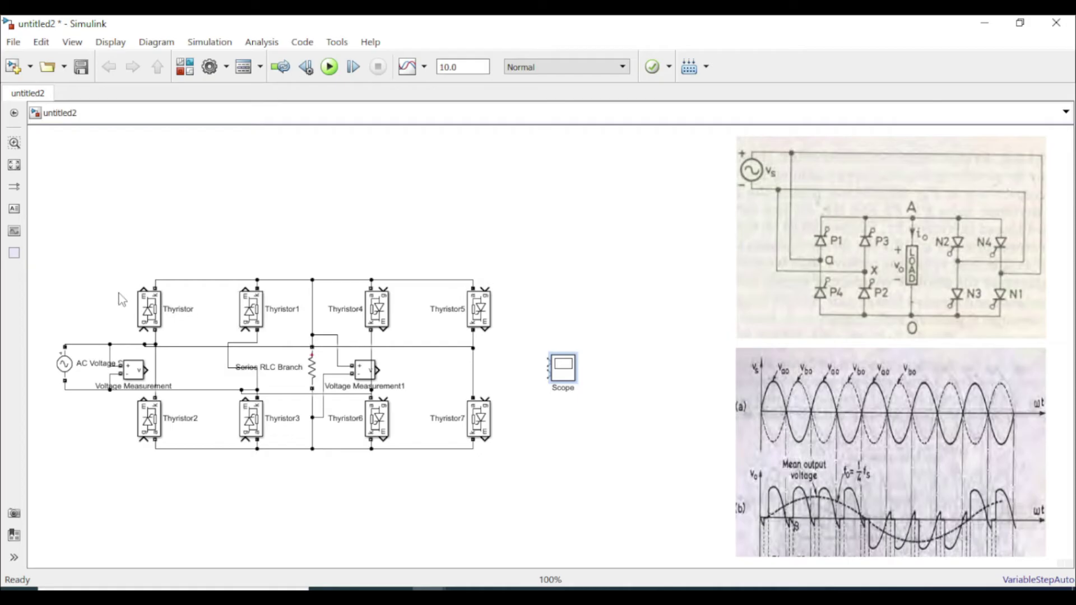
{"action": "left_click", "coordinate": [162, 308]}
{"action": "left_click", "coordinate": [777, 394]}
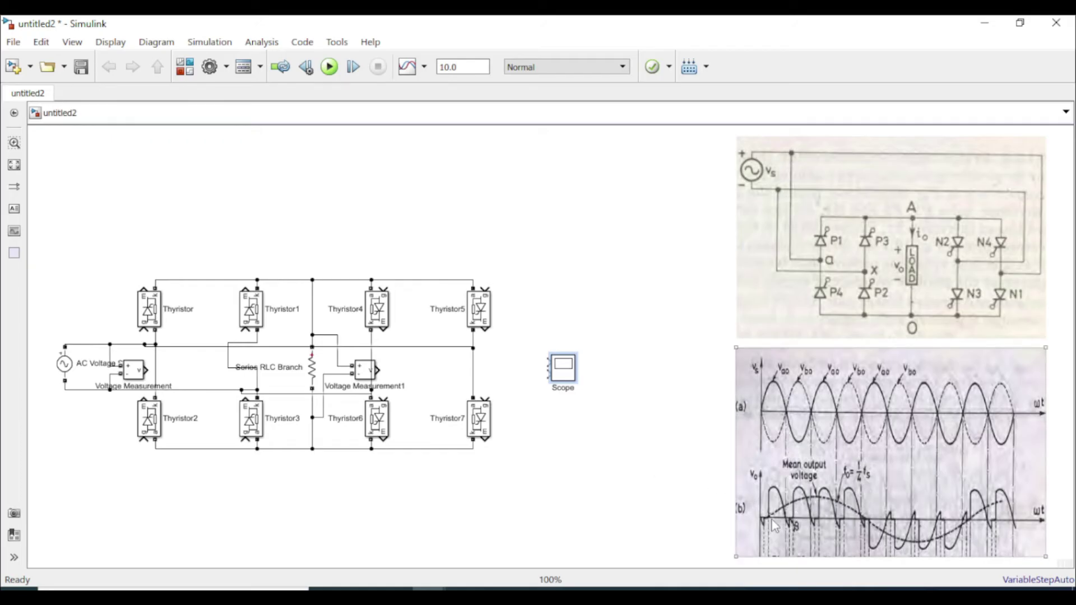
{"action": "left_click", "coordinate": [388, 399]}
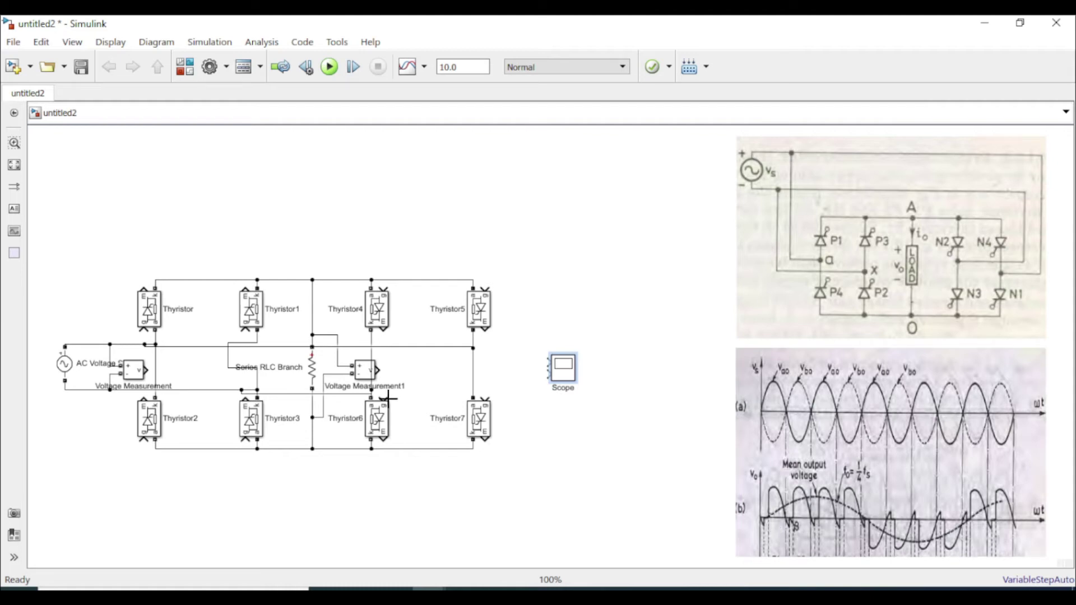
Step: Add a Pulse Generator above the first thyristor and connect its output to that thyristor's gate
{"action": "double_click", "coordinate": [103, 258]}
{"action": "type", "text": "push"}
{"action": "key", "text": "BackSpace"}
{"action": "key", "text": "BackSpace"}
{"action": "type", "text": "lse"}
{"action": "key", "text": "Return"}
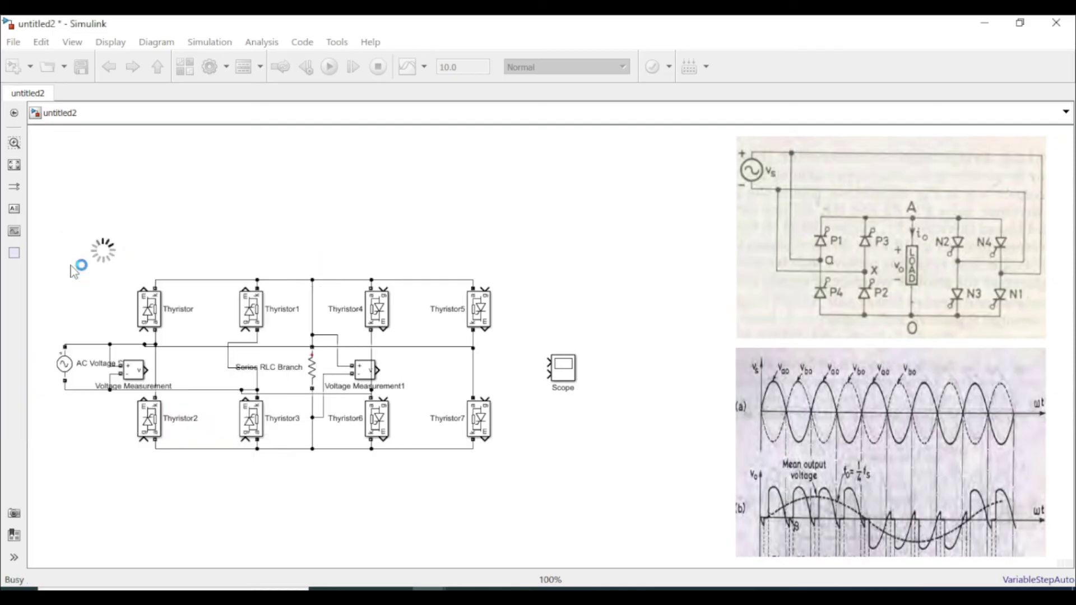
{"action": "left_click_drag", "start_coordinate": [117, 251], "coordinate": [144, 332]}
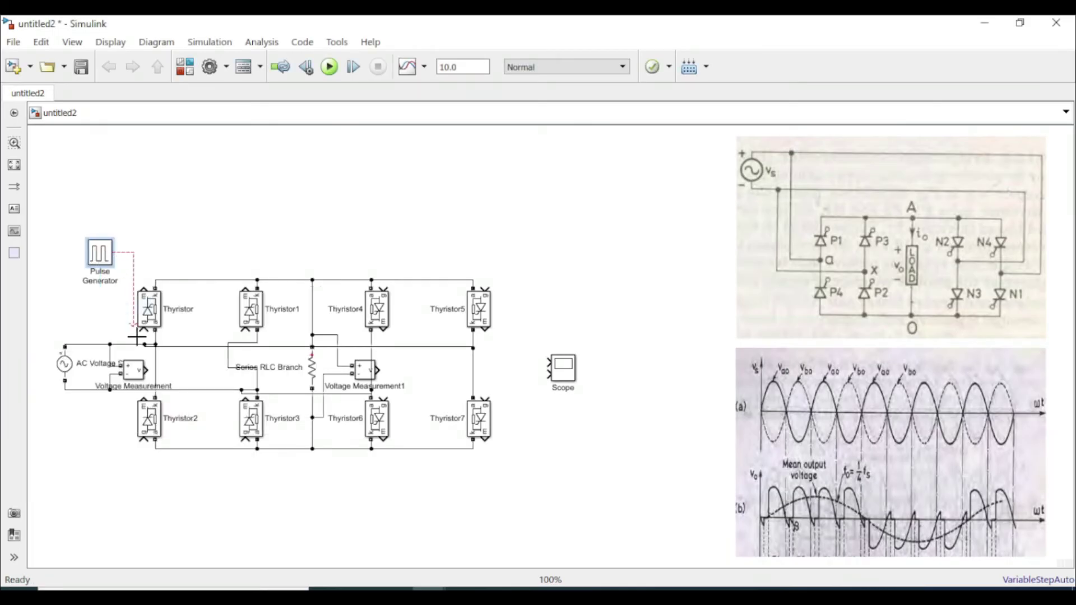
{"action": "left_click", "coordinate": [771, 495]}
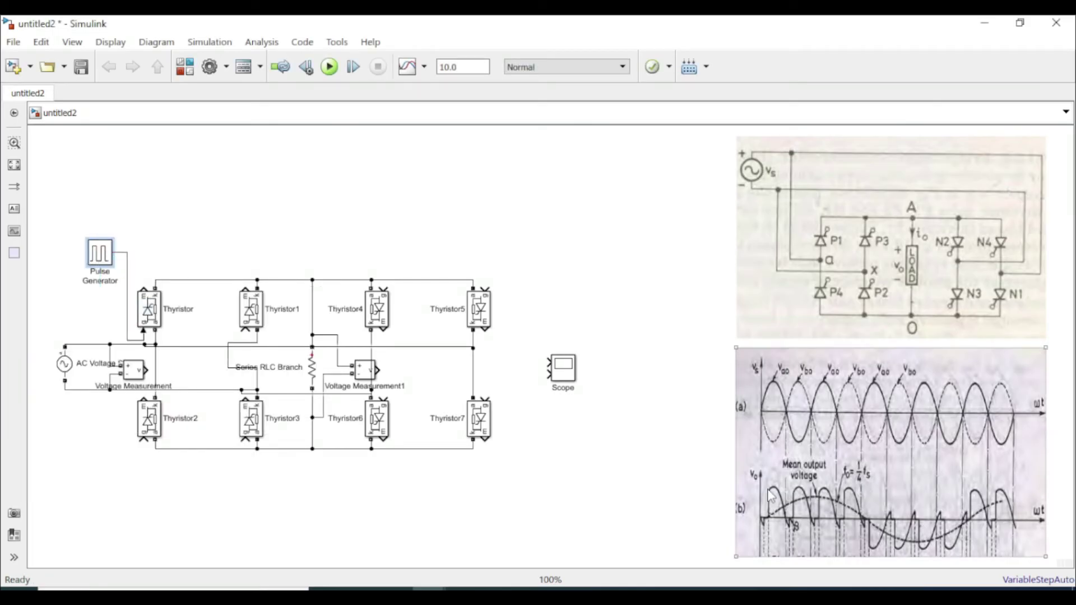
Step: Set the Pulse Generator's period to 0.02 seconds
{"action": "double_click", "coordinate": [97, 256]}
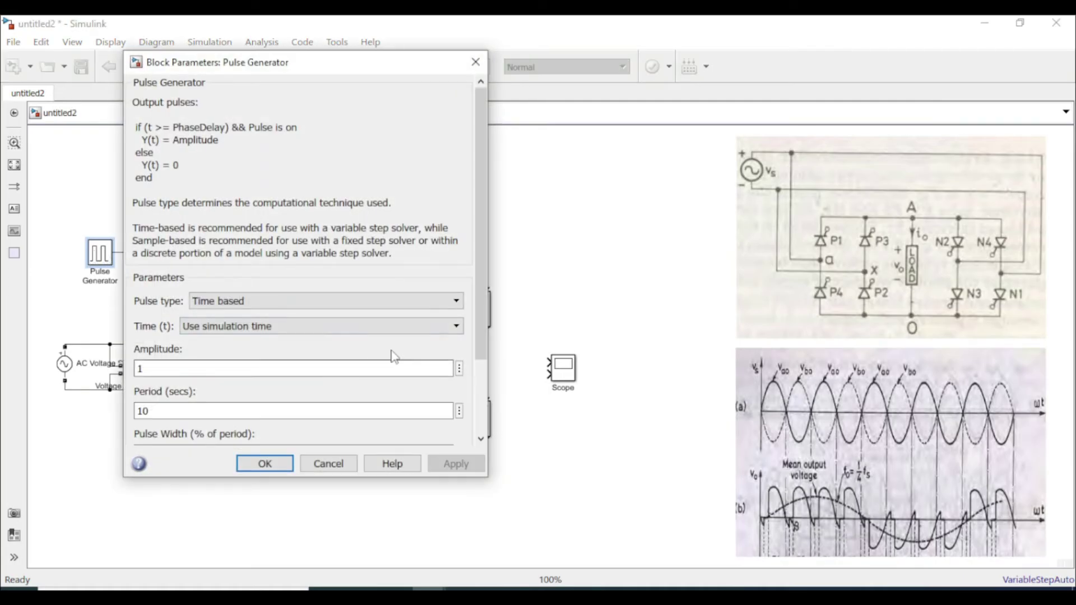
{"action": "scroll", "coordinate": [480, 337], "scroll_direction": "down", "scroll_amount": 3}
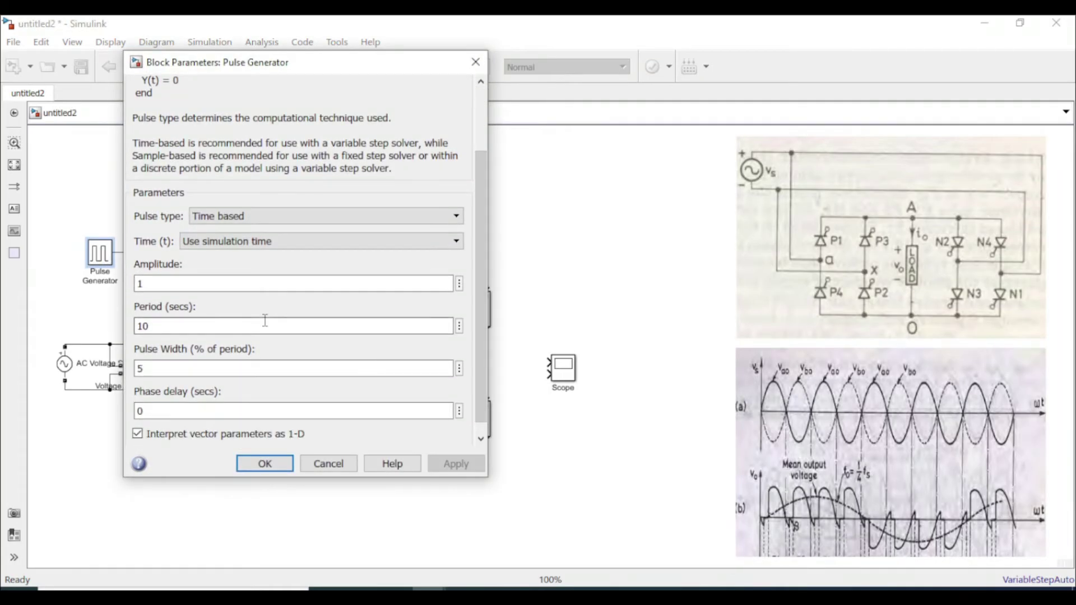
{"action": "left_click", "coordinate": [776, 421]}
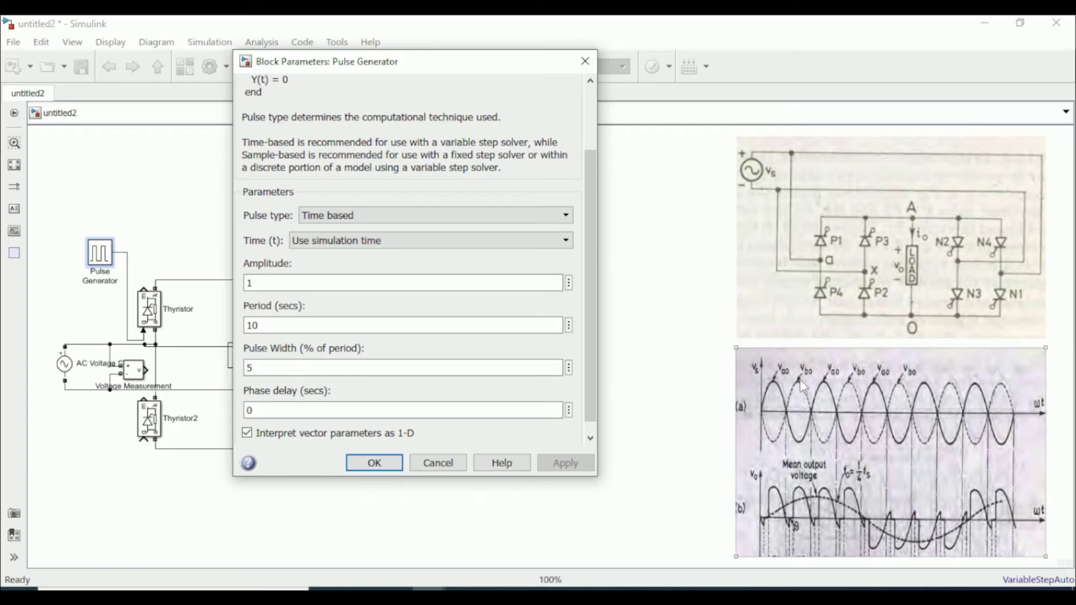
{"action": "double_click", "coordinate": [366, 324]}
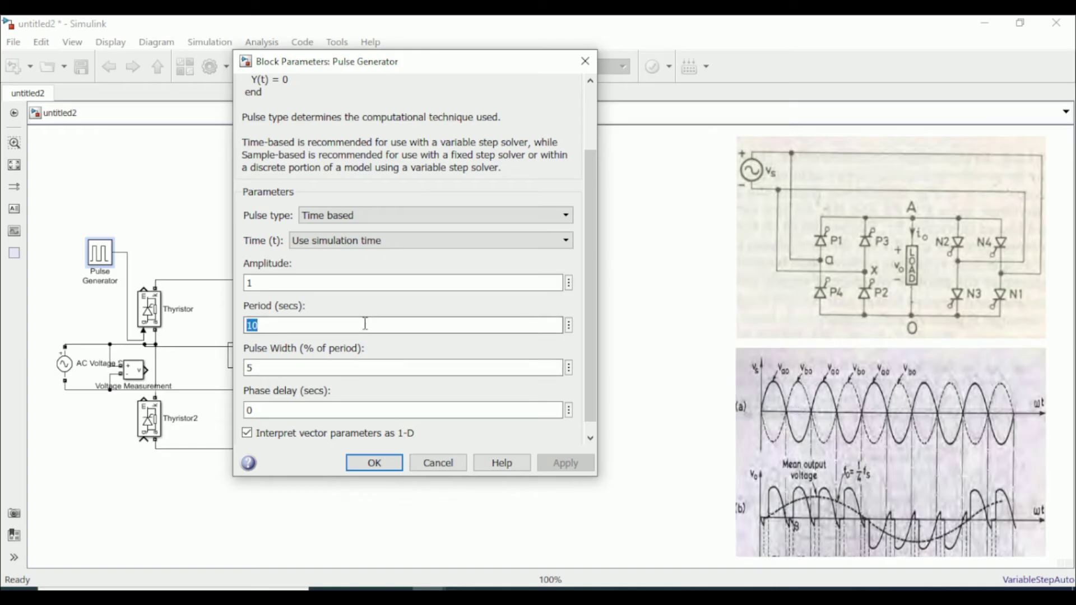
{"action": "type", "text": "0.02"}
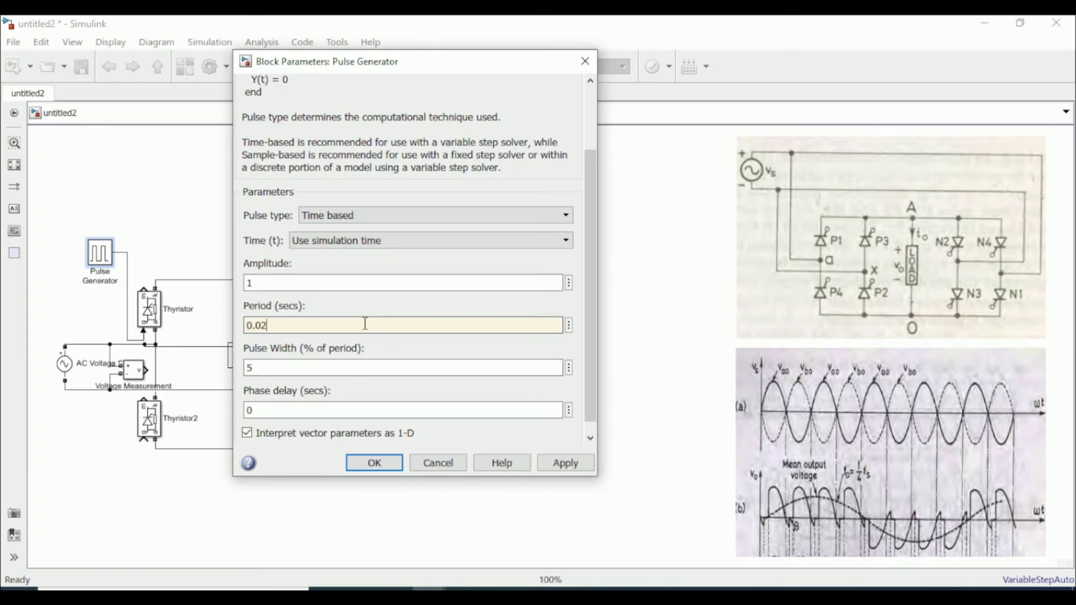
{"action": "left_click", "coordinate": [791, 415]}
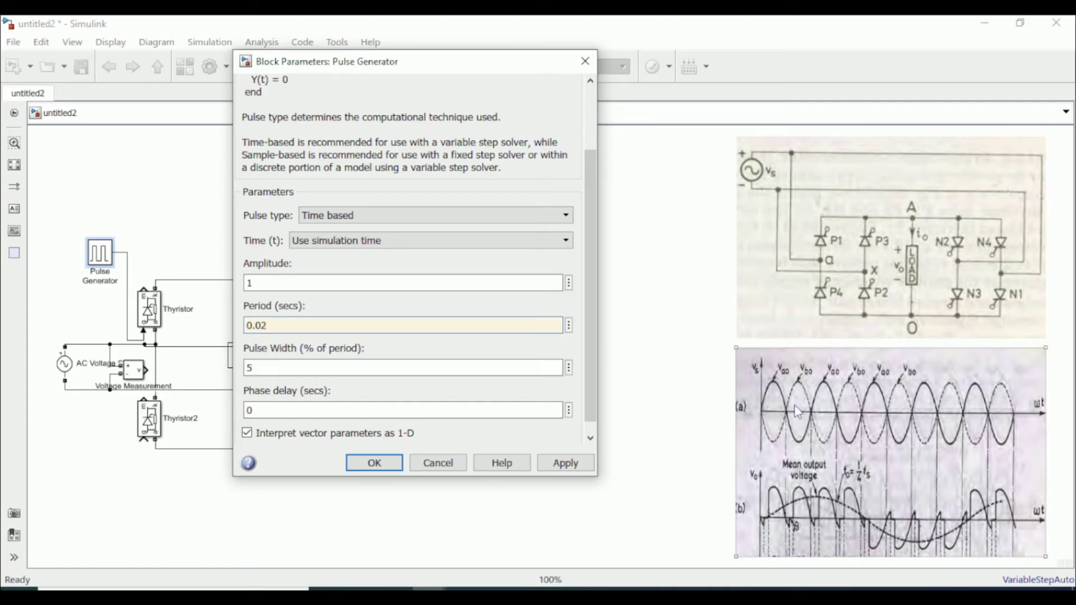
Step: Set the Pulse Generator's pulse width to 50% and its phase delay to (30/360)*0.02, and accept the parameters
{"action": "left_click", "coordinate": [308, 371]}
{"action": "double_click", "coordinate": [308, 369]}
{"action": "type", "text": "50"}
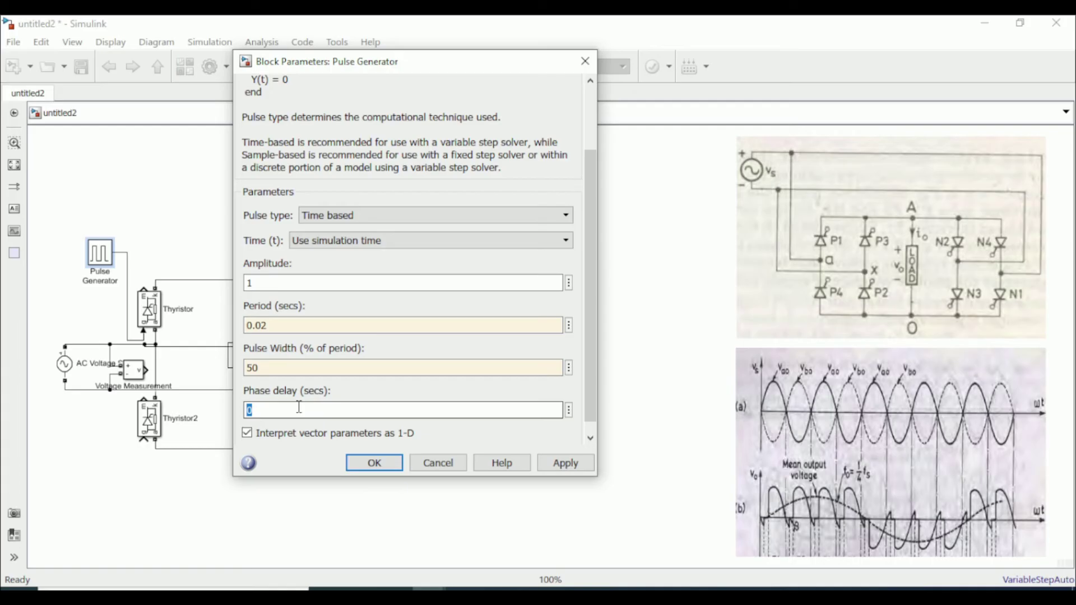
{"action": "type", "text": "30"}
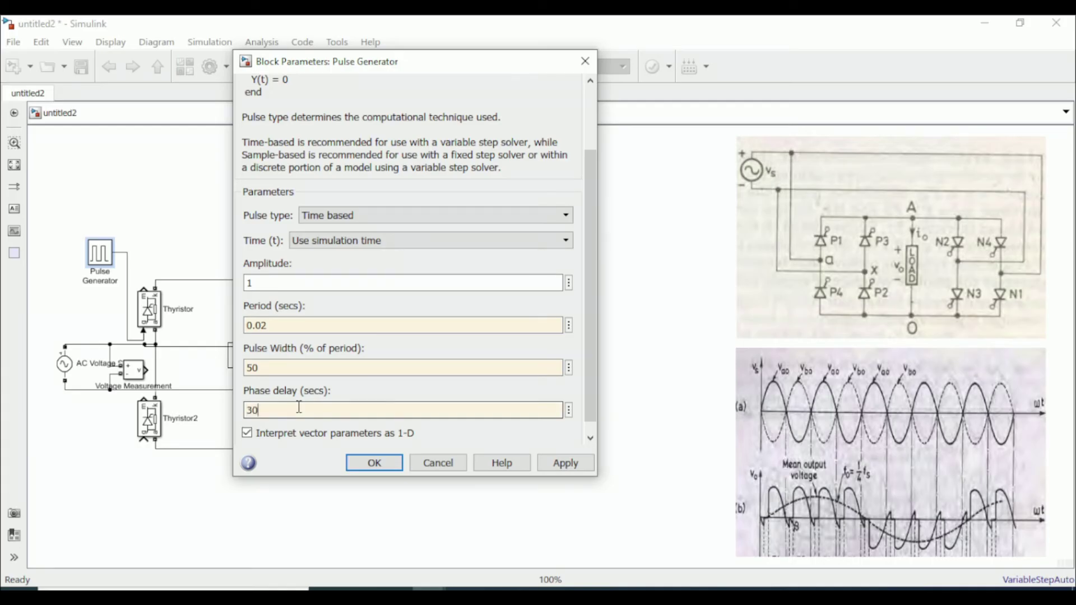
{"action": "type", "text": "/360"}
{"action": "type", "text": "("}
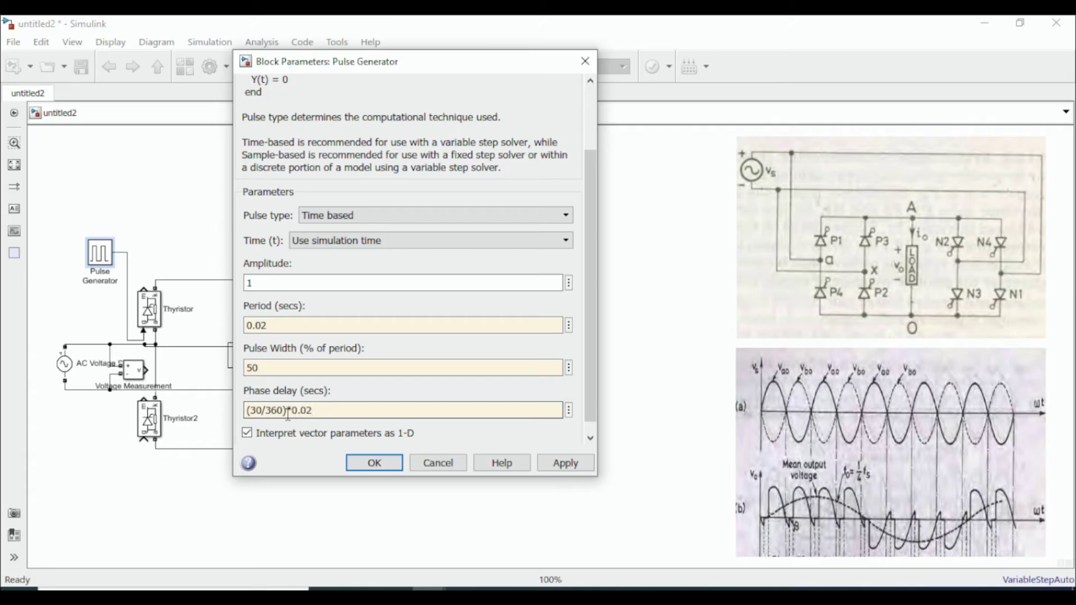
{"action": "left_click", "coordinate": [378, 463]}
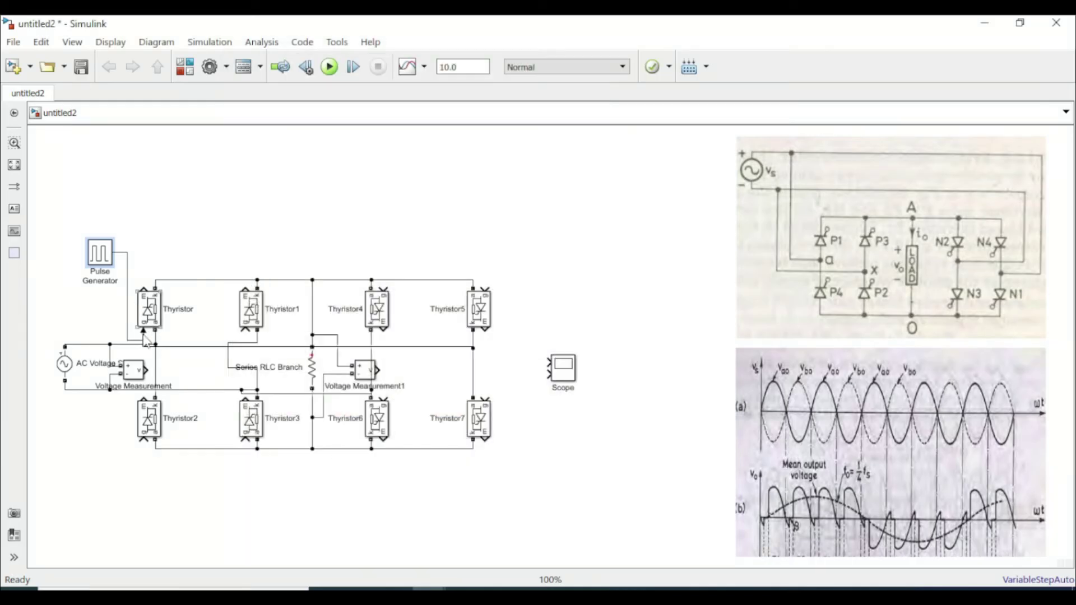
Step: Branch the first Pulse Generator's signal to Thyristor3's gate, and wire a copy of the generator below Thyristor2 to that thyristor's gate
{"action": "mouse_move", "coordinate": [244, 440]}
{"action": "left_mouse_down"}
{"action": "mouse_move", "coordinate": [144, 372]}
{"action": "mouse_move", "coordinate": [128, 339]}
{"action": "mouse_move", "coordinate": [150, 339]}
{"action": "left_mouse_up"}
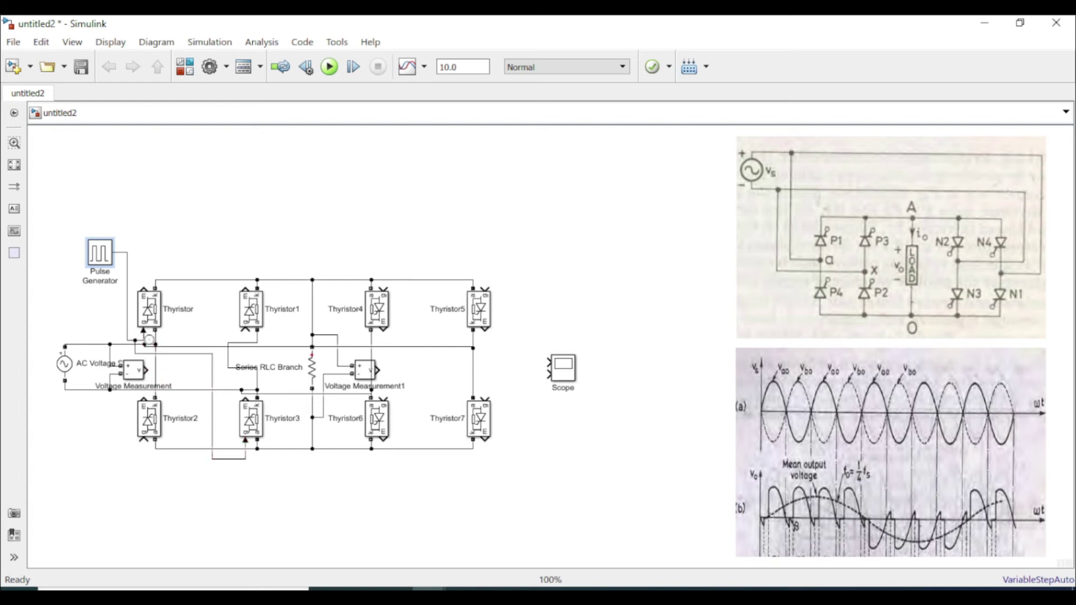
{"action": "left_click", "coordinate": [802, 382]}
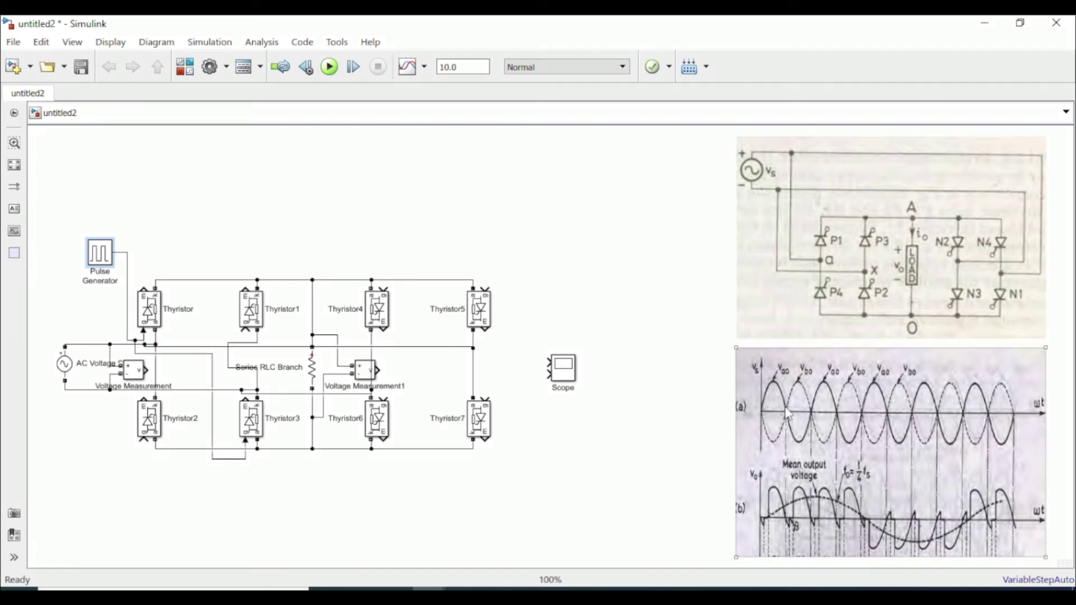
{"action": "left_click", "coordinate": [644, 386]}
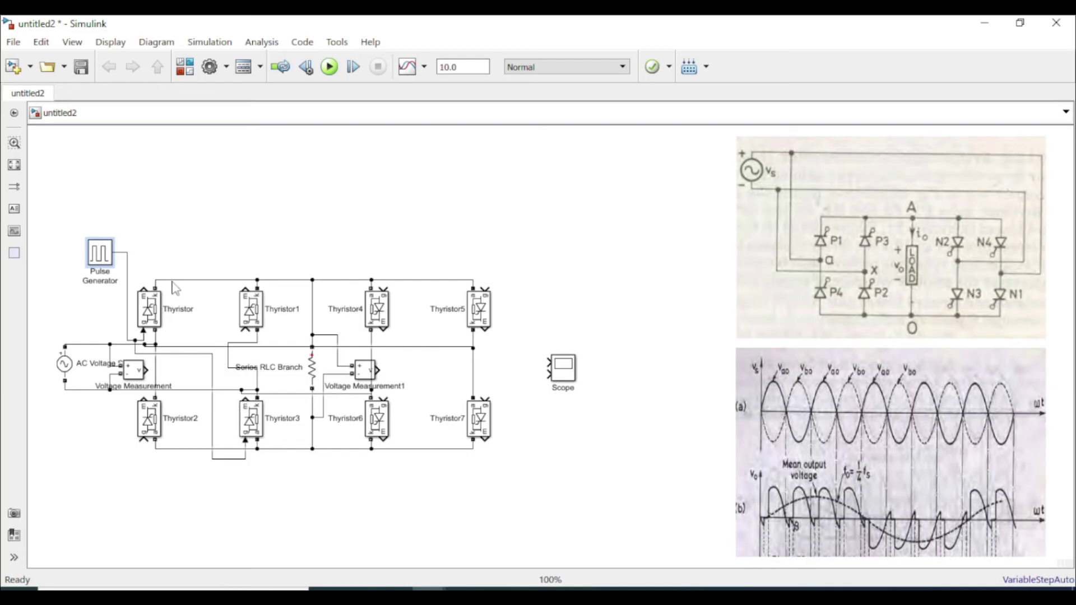
{"action": "left_click_drag", "start_coordinate": [107, 259], "coordinate": [143, 443]}
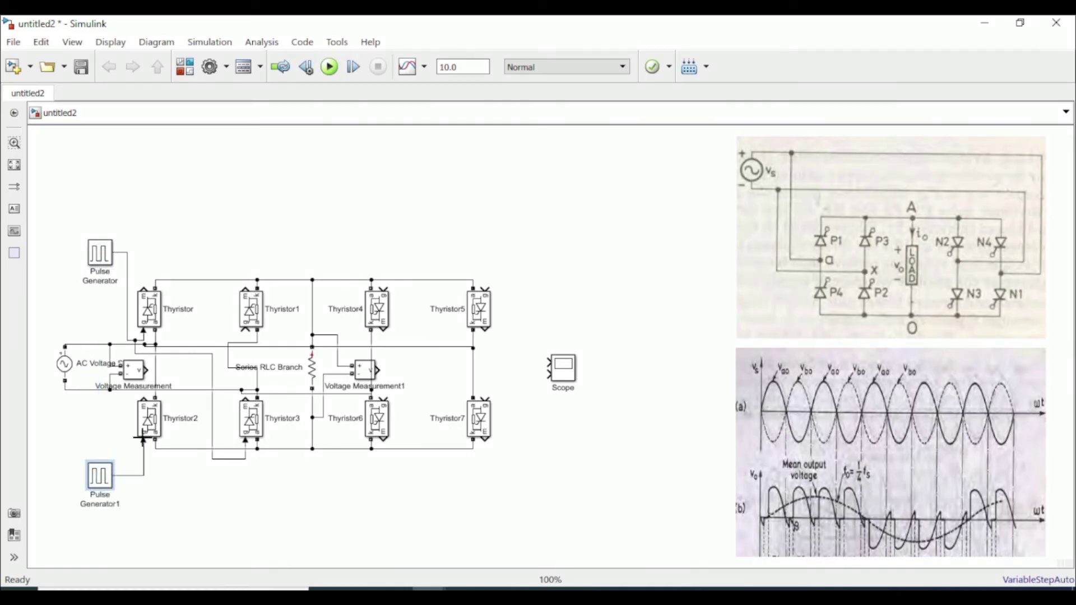
Step: Set the phase delay of Pulse Generator1 to (210/360)*0.02 and accept the parameters
{"action": "double_click", "coordinate": [98, 479]}
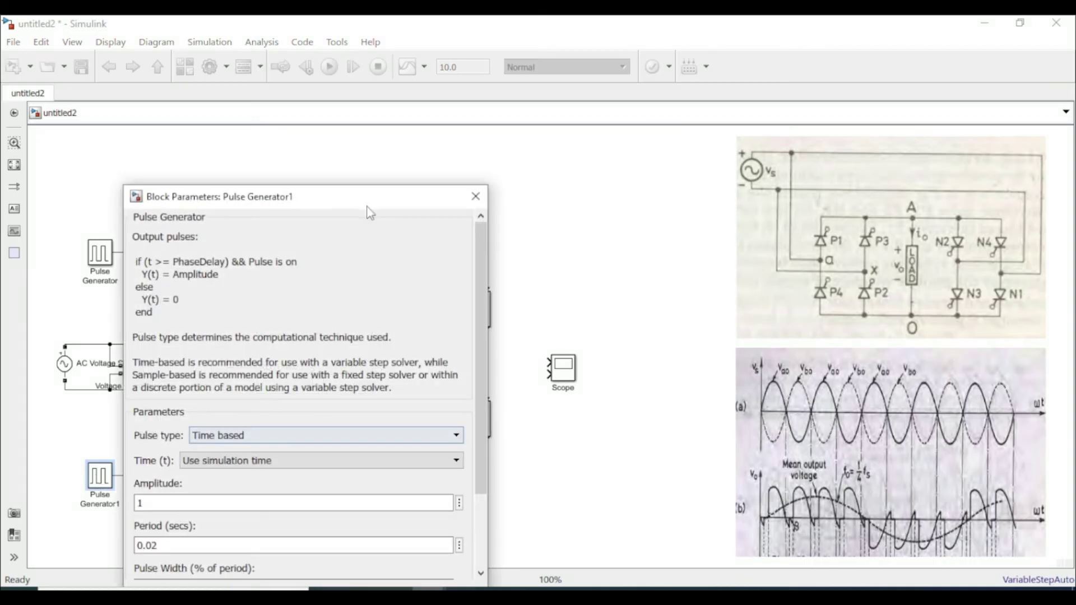
{"action": "left_click_drag", "start_coordinate": [372, 193], "coordinate": [386, 88]}
{"action": "left_click_drag", "start_coordinate": [491, 311], "coordinate": [489, 384]}
{"action": "left_click", "coordinate": [204, 434]}
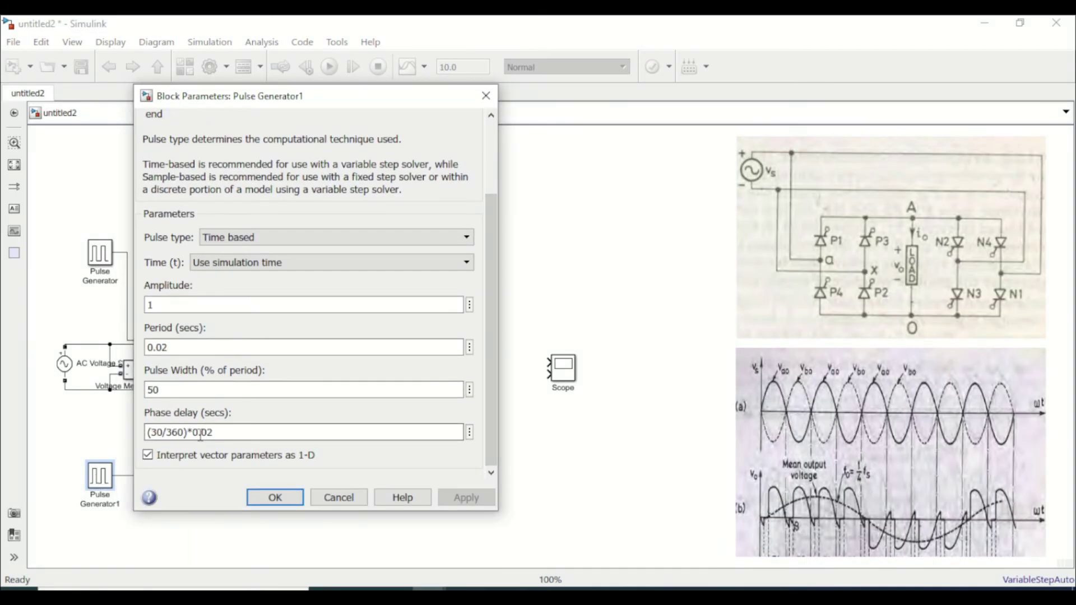
{"action": "left_click", "coordinate": [791, 435]}
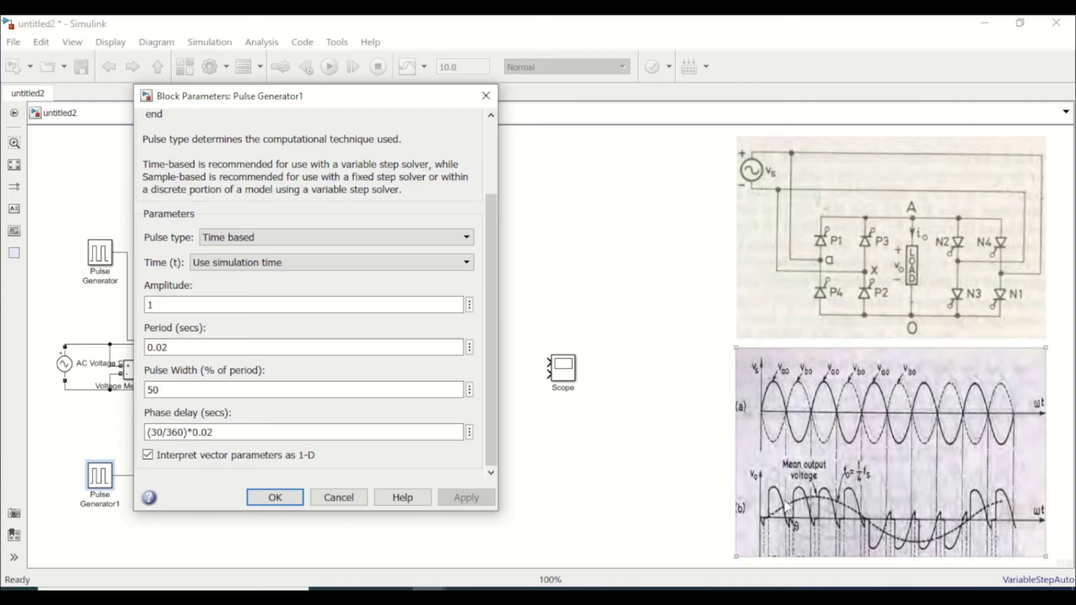
{"action": "left_click", "coordinate": [540, 492]}
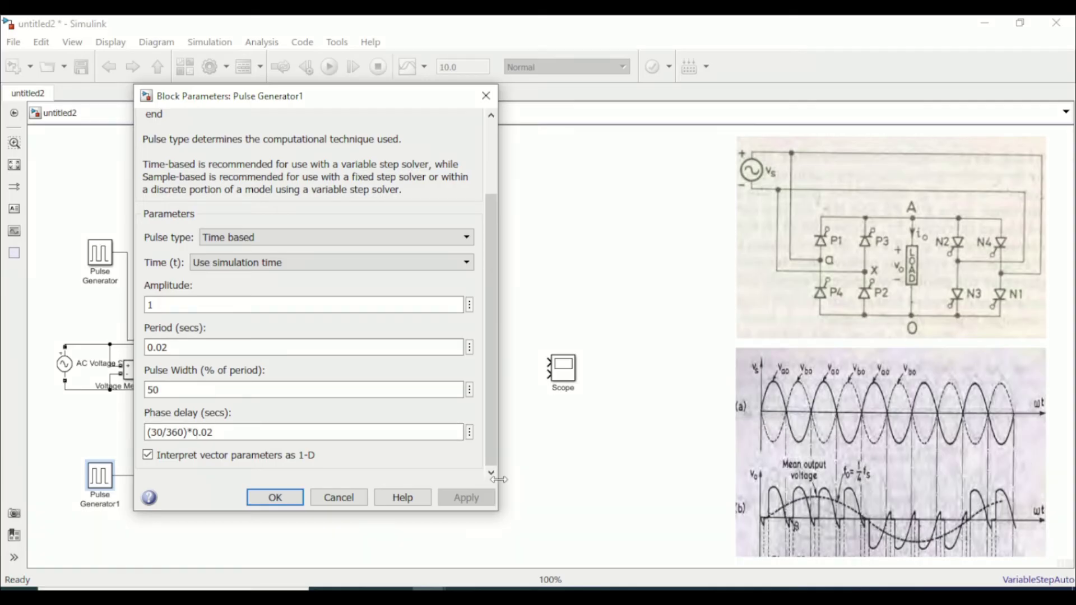
{"action": "triple_click", "coordinate": [161, 431]}
{"action": "left_click", "coordinate": [163, 432]}
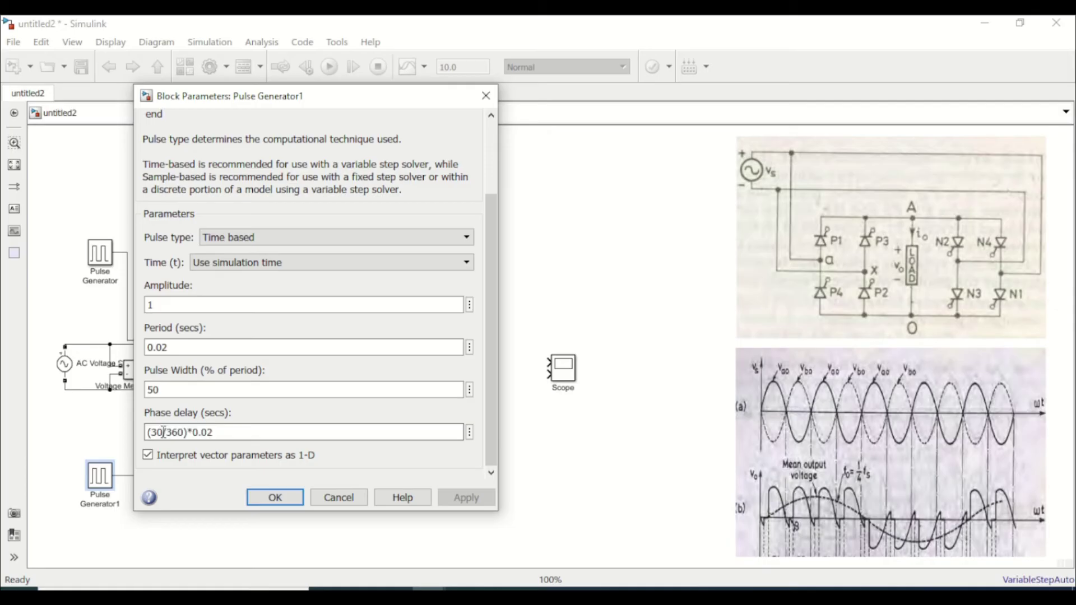
{"action": "key", "text": "BackSpace"}
{"action": "key", "text": "BackSpace"}
{"action": "type", "text": "210"}
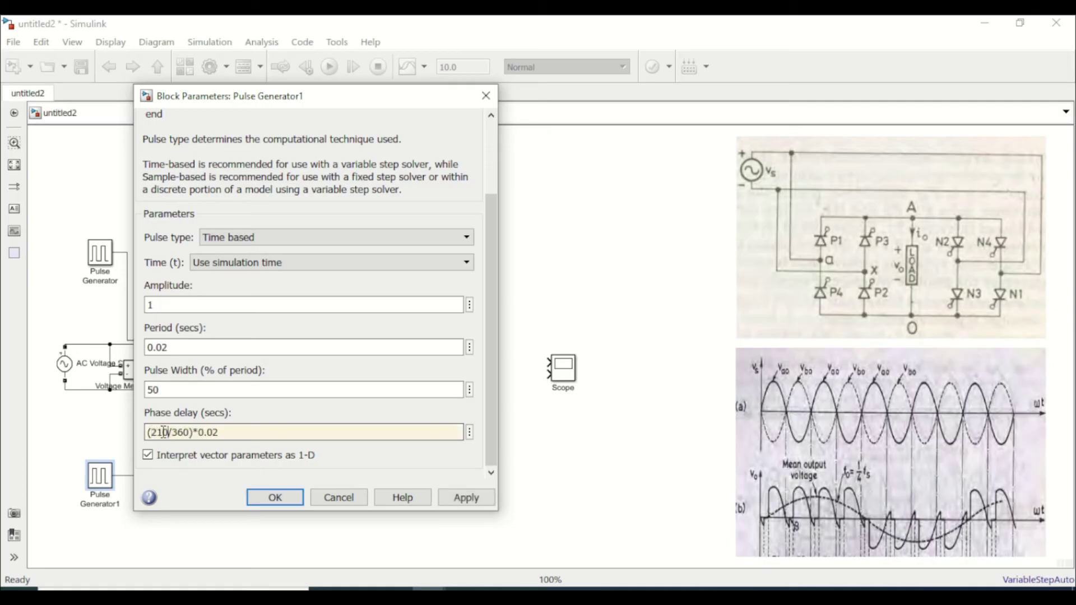
{"action": "left_click", "coordinate": [274, 497]}
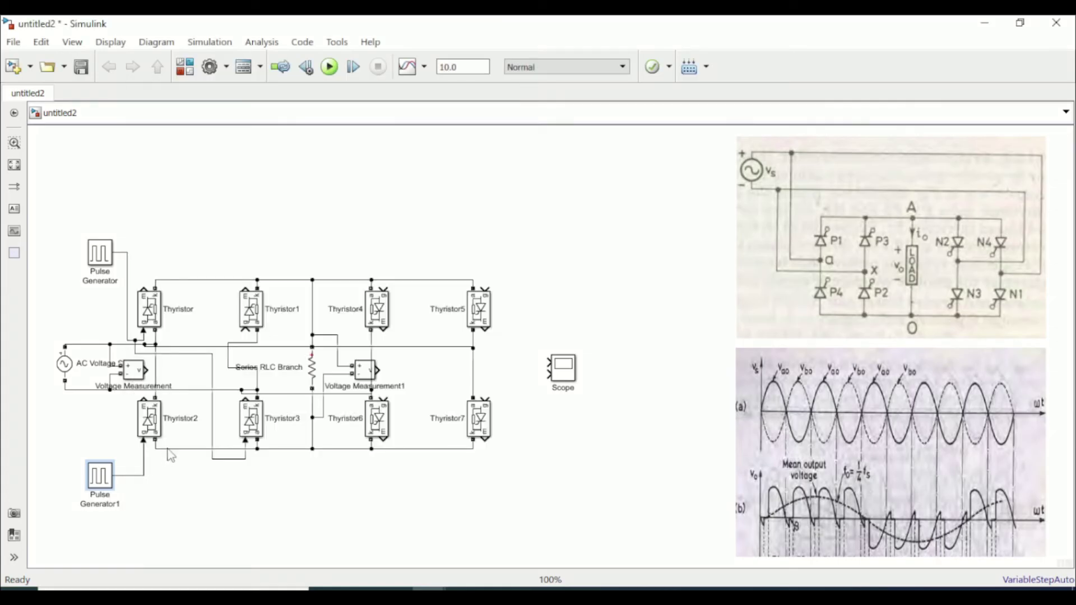
Step: Branch Pulse Generator1's signal to Thyristor1's gate, and wire a copy of the first Pulse Generator above Thyristor4 to its gate
{"action": "left_click_drag", "start_coordinate": [245, 330], "coordinate": [144, 460]}
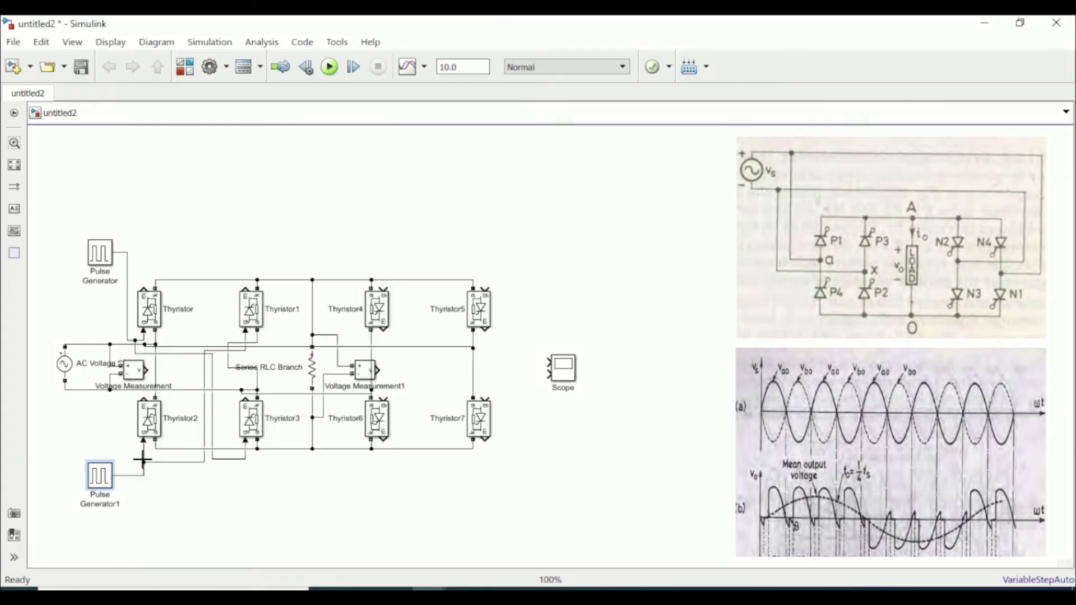
{"action": "left_click", "coordinate": [100, 256]}
{"action": "left_click_drag", "start_coordinate": [99, 256], "coordinate": [403, 226]}
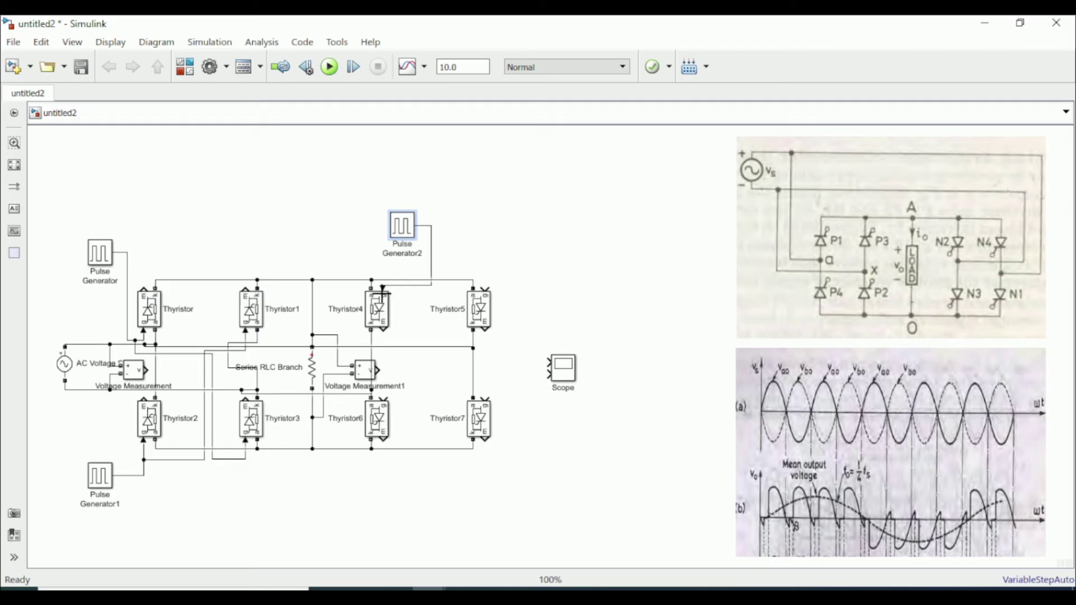
Step: Review the pulse parameters of Pulse Generator2 and accept them
{"action": "double_click", "coordinate": [400, 229]}
{"action": "scroll", "coordinate": [652, 332], "scroll_direction": "down", "scroll_amount": 3}
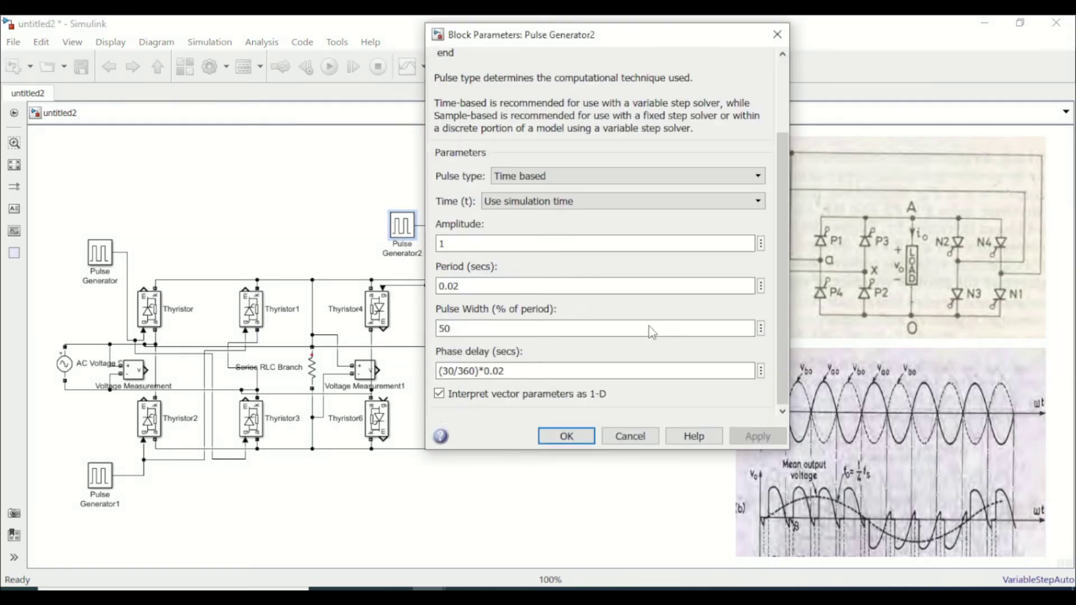
{"action": "left_click", "coordinate": [458, 288]}
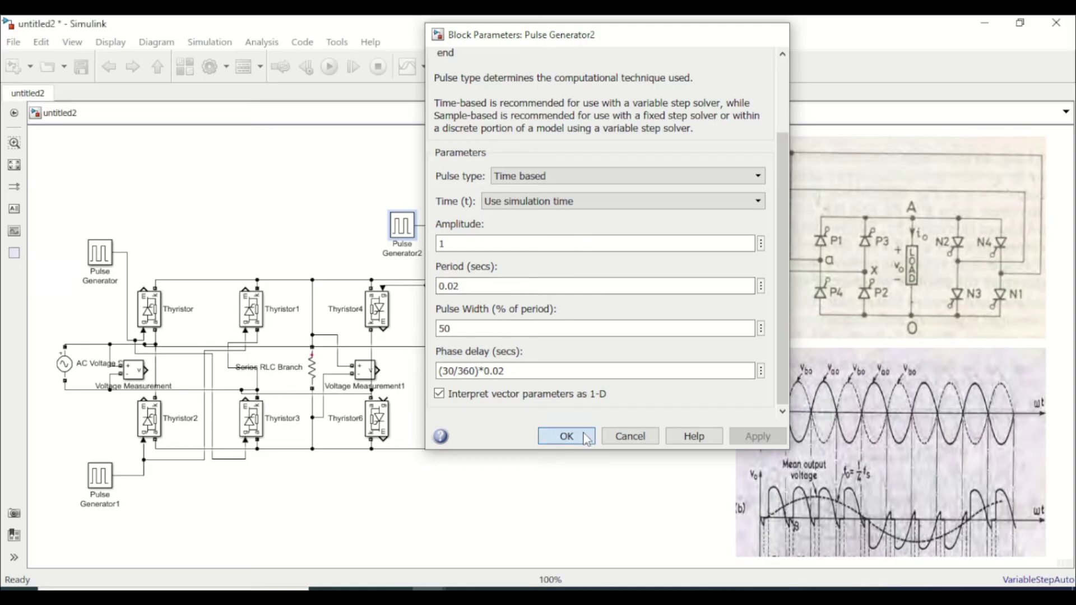
{"action": "left_click", "coordinate": [586, 438]}
Step: Branch Pulse Generator2's signal to Thyristor7's gate, and wire a generator copy placed below Thyristor6 to the gates of Thyristor6 and Thyristor5
{"action": "left_click_drag", "start_coordinate": [412, 228], "coordinate": [383, 399]}
{"action": "left_click_drag", "start_coordinate": [485, 287], "coordinate": [425, 389]}
Step: Open the phase delay of Pulse Generator3 for editing
{"action": "double_click", "coordinate": [419, 494]}
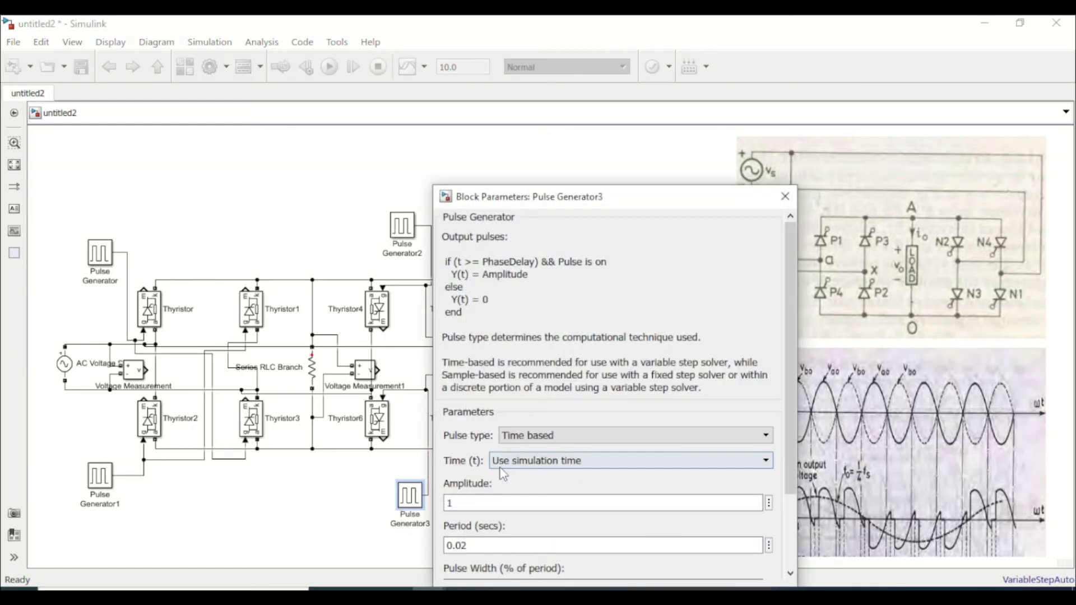
{"action": "scroll", "coordinate": [509, 480], "scroll_direction": "down", "scroll_amount": 2}
{"action": "triple_click", "coordinate": [464, 553]}
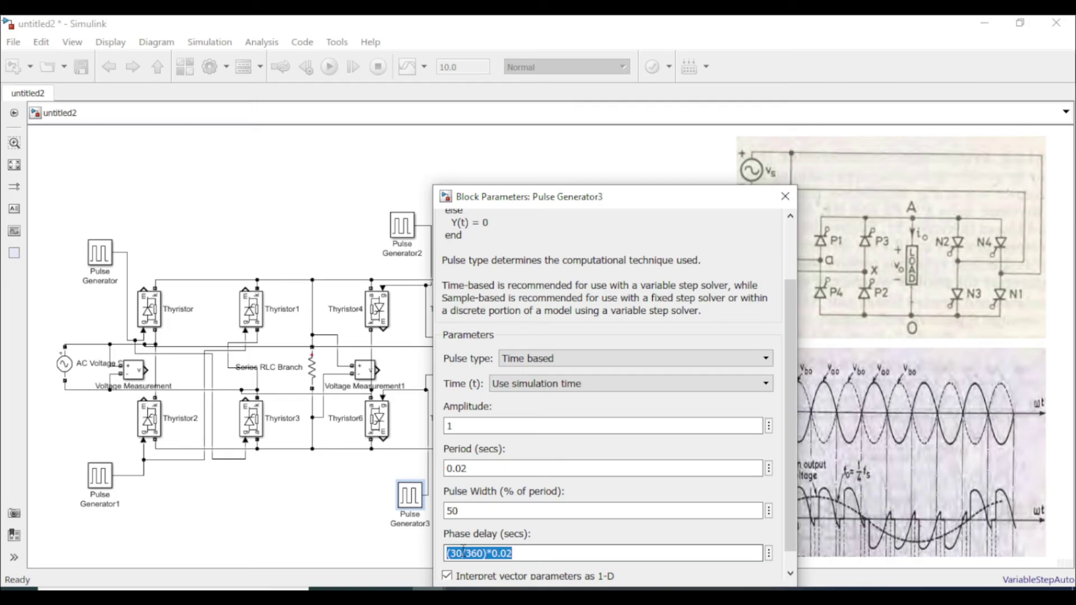
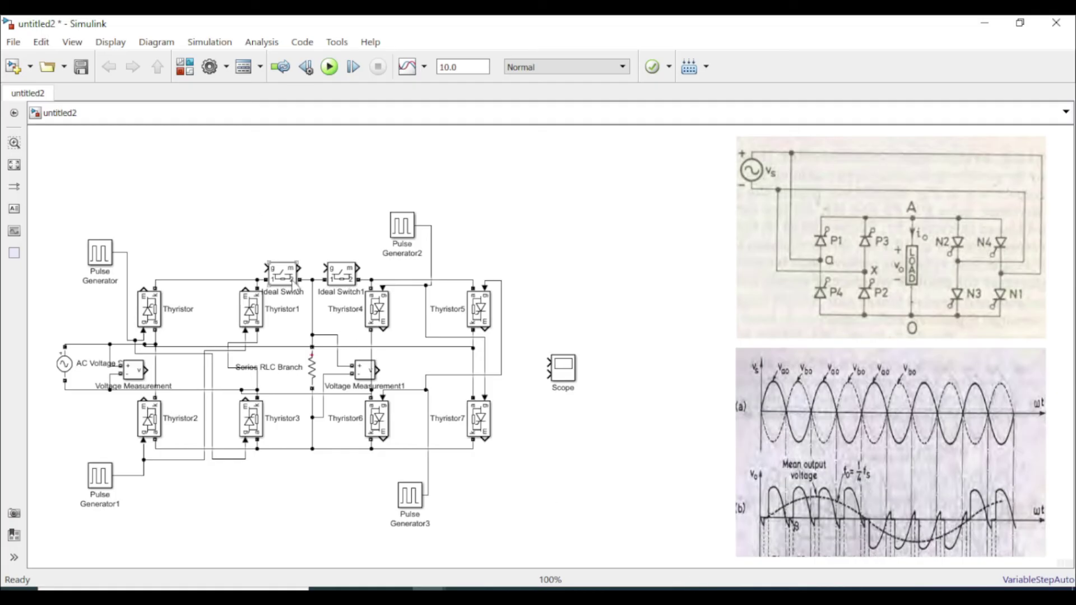
Step: Add another Pulse Generator block above the Ideal Switch
{"action": "double_click", "coordinate": [216, 222]}
{"action": "type", "text": "pulse"}
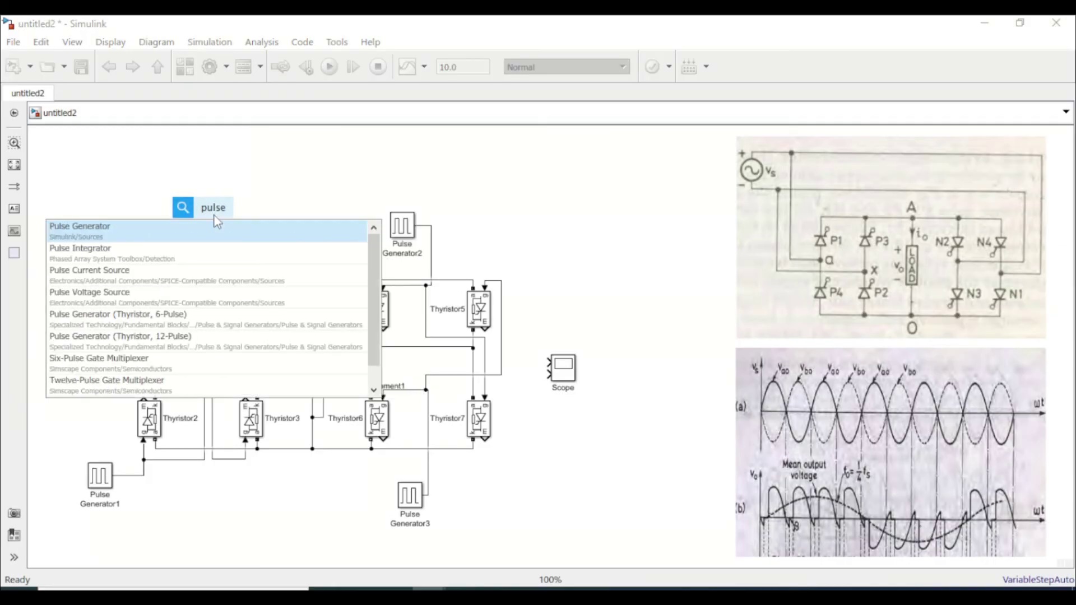
{"action": "left_click", "coordinate": [200, 235]}
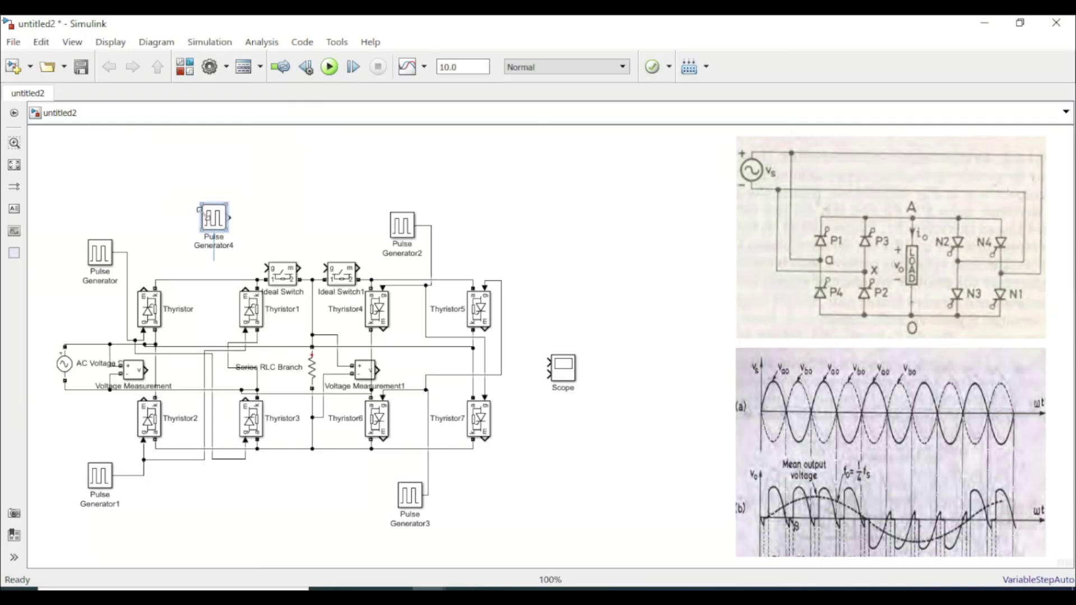
Step: Set the period of Pulse Generator4 to 0.08 s and its pulse width to 50%, and accept the parameters
{"action": "double_click", "coordinate": [221, 223]}
{"action": "scroll", "coordinate": [326, 317], "scroll_direction": "down", "scroll_amount": 3}
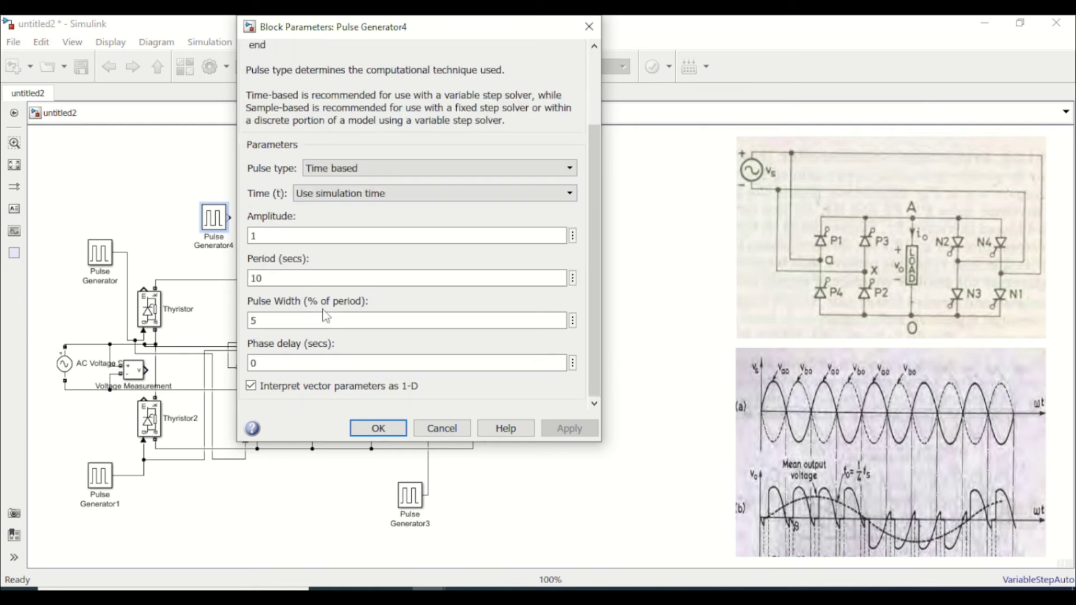
{"action": "double_click", "coordinate": [311, 275]}
{"action": "left_click", "coordinate": [779, 426]}
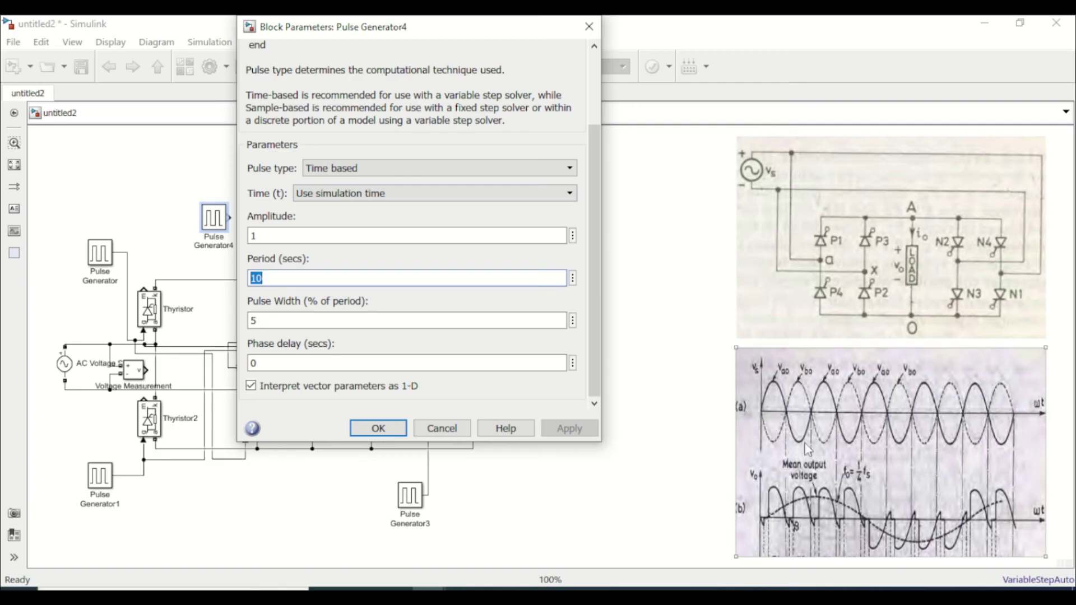
{"action": "left_click", "coordinate": [714, 381]}
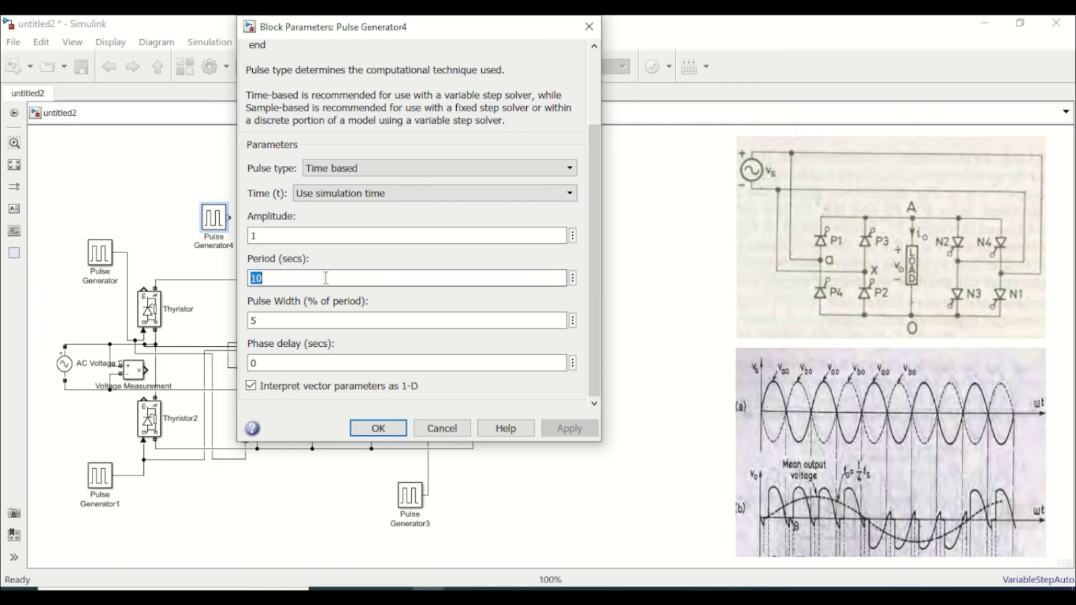
{"action": "type", "text": "0"}
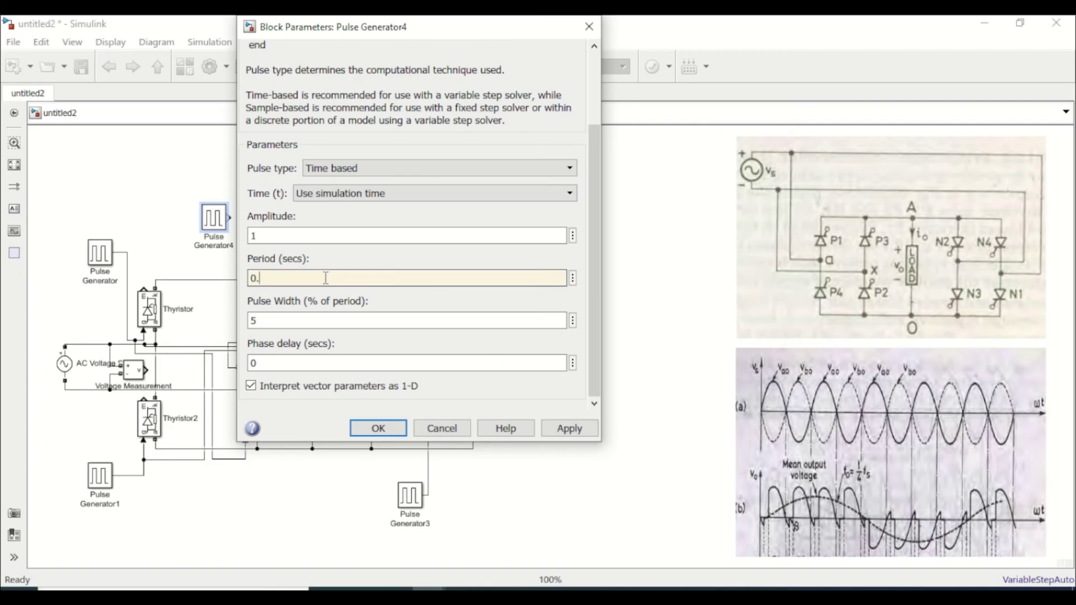
{"action": "type", "text": ".08"}
{"action": "left_click", "coordinate": [754, 401]}
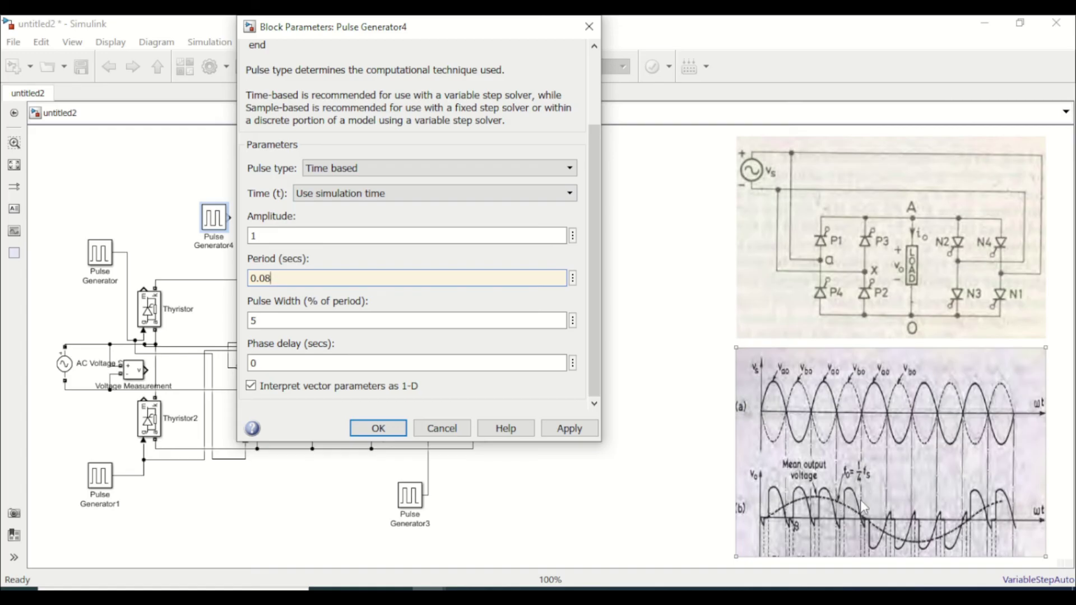
{"action": "double_click", "coordinate": [317, 317]}
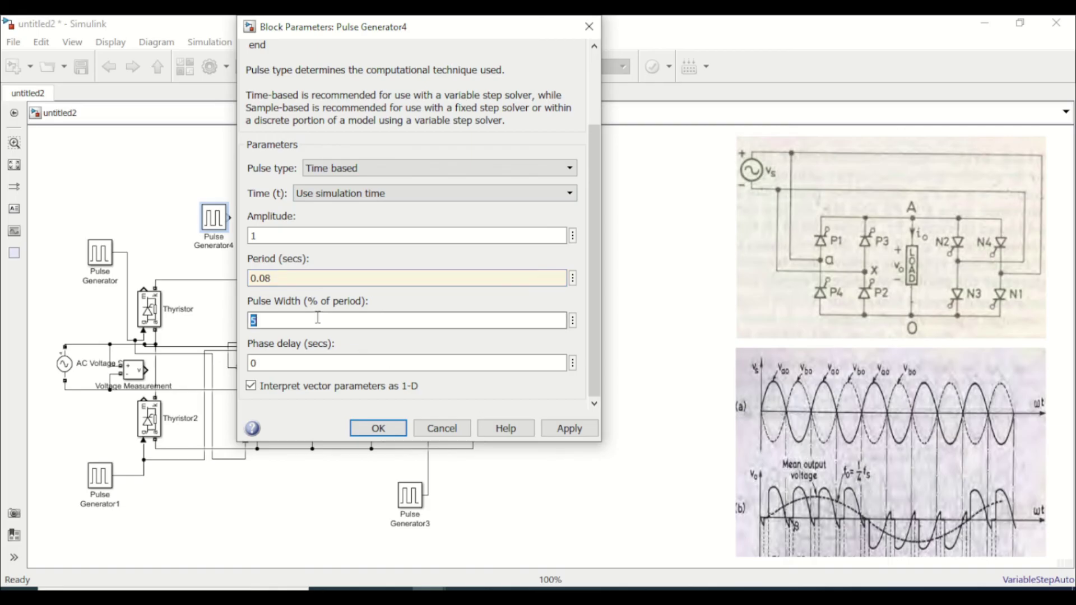
{"action": "type", "text": "50"}
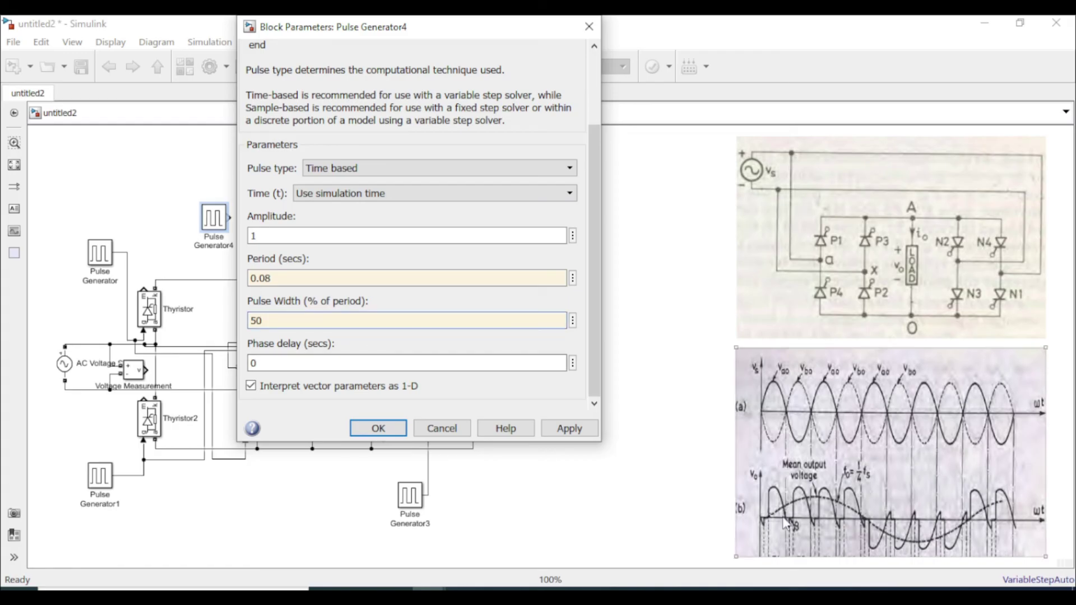
{"action": "left_click", "coordinate": [569, 430]}
{"action": "left_click", "coordinate": [378, 429]}
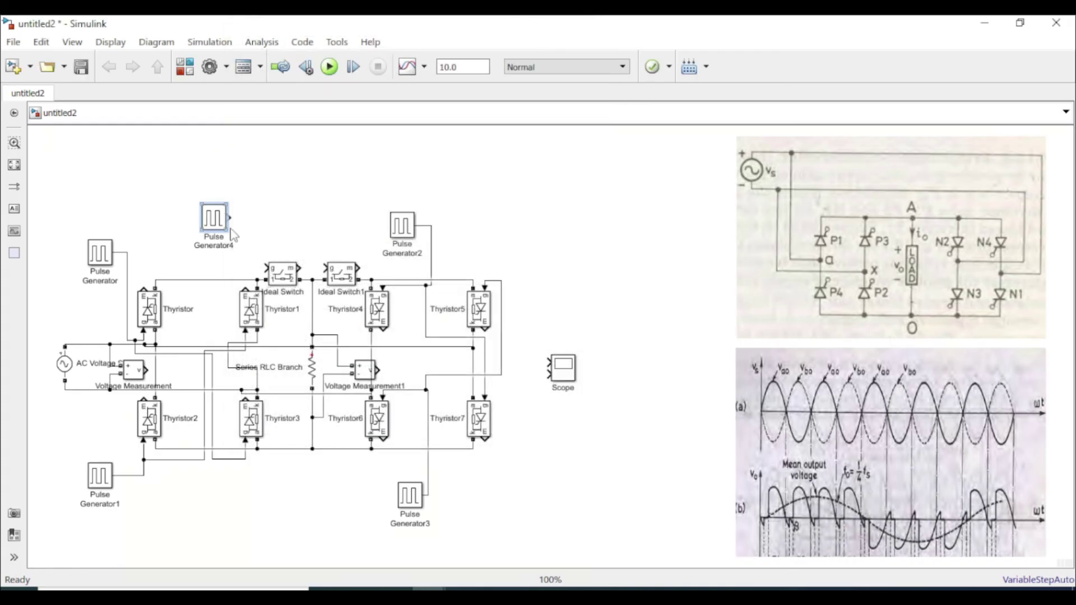
Step: Wire Pulse Generator4 to Ideal Switch's gate, and gate Ideal Switch1 with a copy whose phase delay is set to 0.04 s
{"action": "left_click_drag", "start_coordinate": [229, 221], "coordinate": [325, 267]}
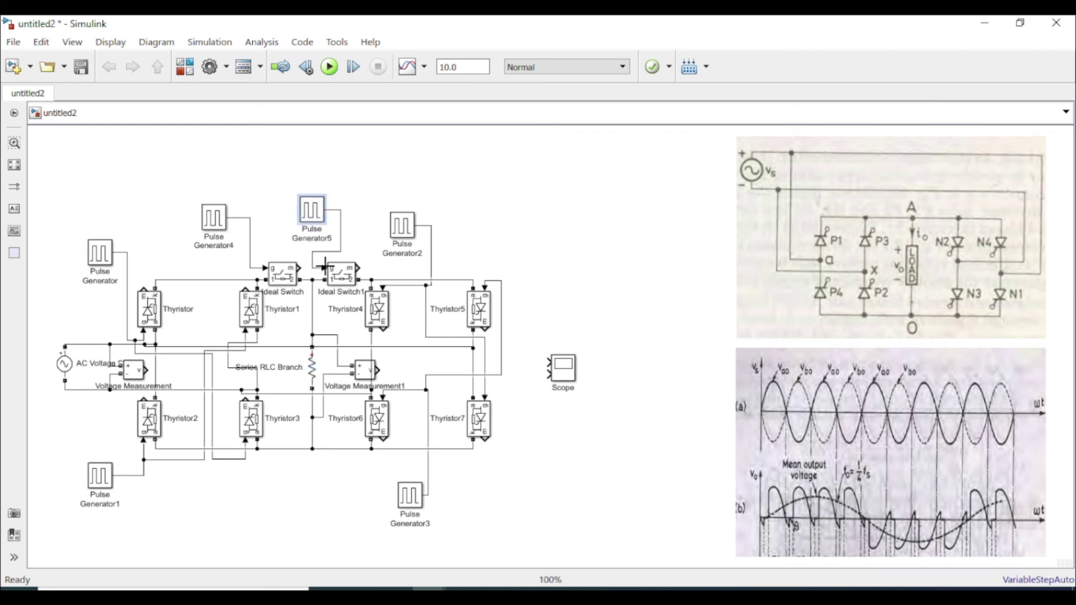
{"action": "double_click", "coordinate": [312, 216]}
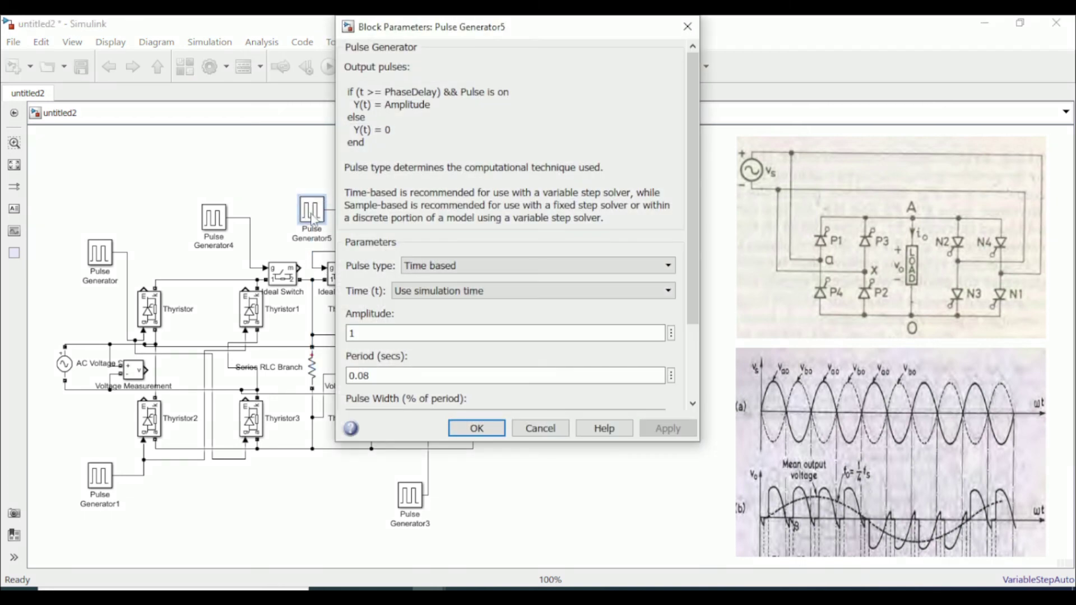
{"action": "scroll", "coordinate": [445, 288], "scroll_direction": "down", "scroll_amount": 3}
{"action": "left_click", "coordinate": [764, 508]}
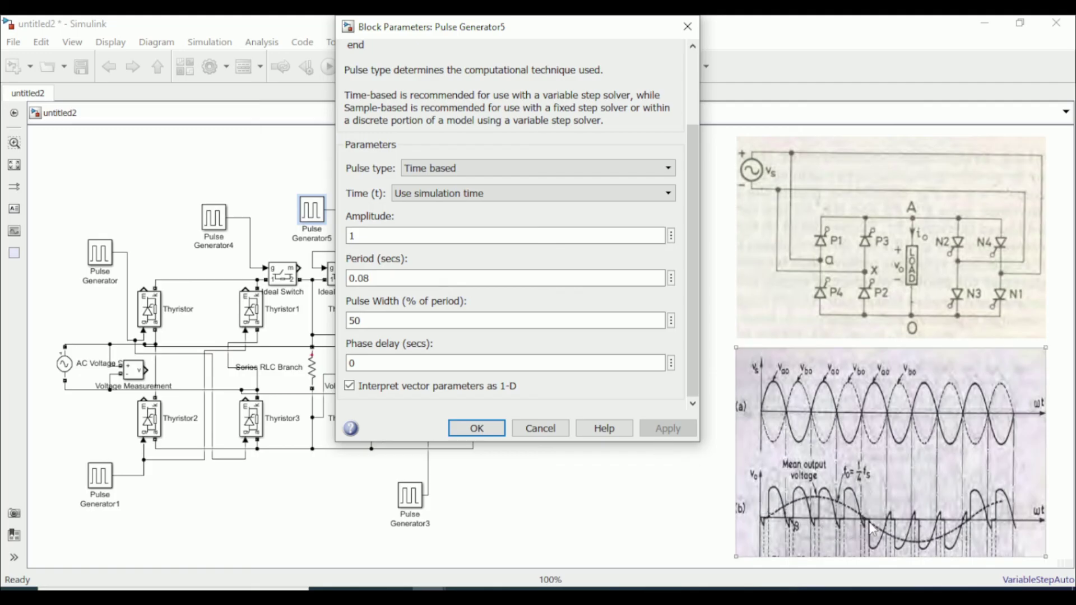
{"action": "double_click", "coordinate": [432, 369]}
{"action": "type", "text": "0.04"}
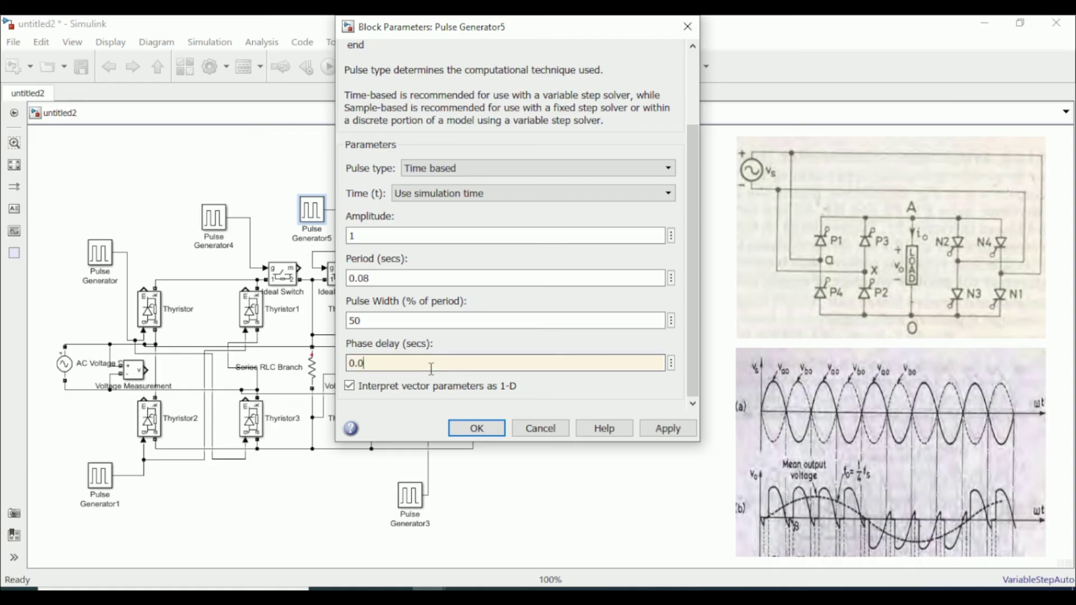
{"action": "left_click", "coordinate": [477, 429]}
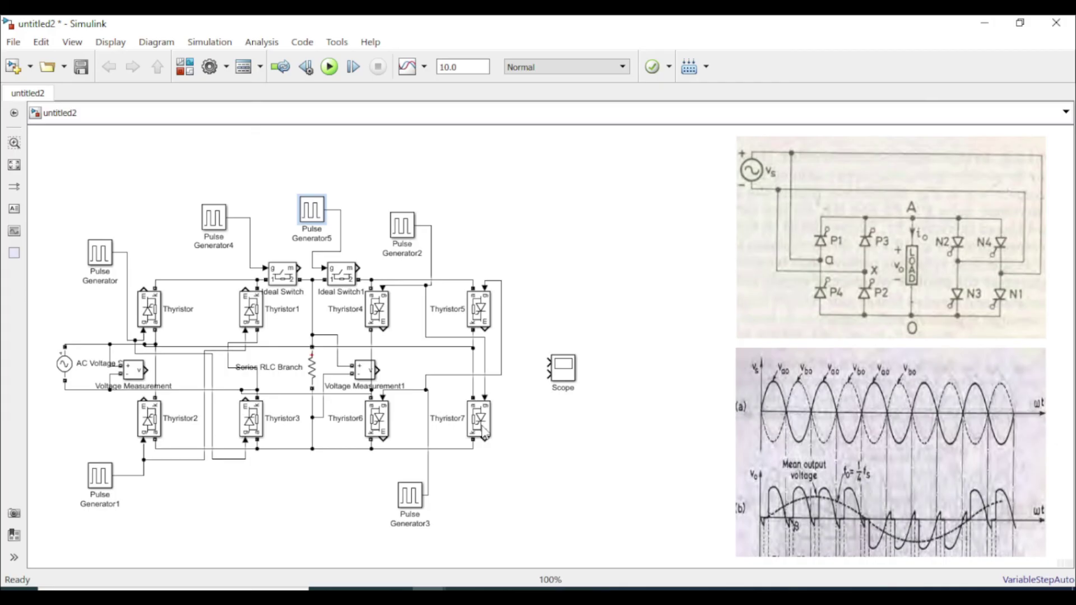
Step: Connect the outputs of both Voltage Measurement blocks to the Scope, and set the simulation stop time to 0.15
{"action": "mouse_move", "coordinate": [548, 363]}
{"action": "left_mouse_down"}
{"action": "mouse_move", "coordinate": [314, 325]}
{"action": "mouse_move", "coordinate": [146, 370]}
{"action": "left_mouse_up"}
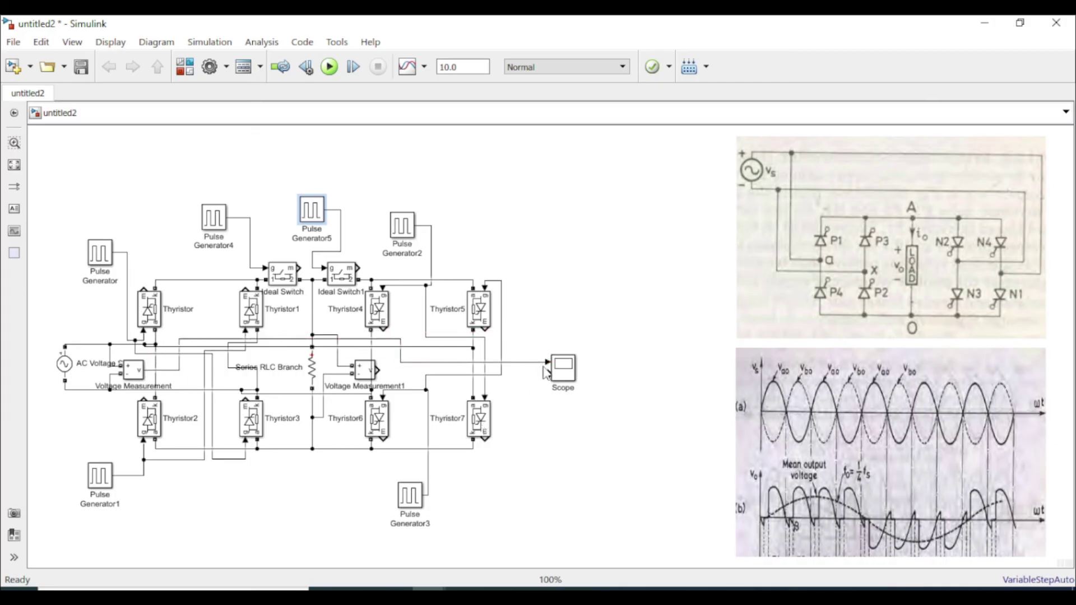
{"action": "left_click_drag", "start_coordinate": [545, 373], "coordinate": [377, 370]}
{"action": "left_click", "coordinate": [461, 66]}
{"action": "type", "text": "0"}
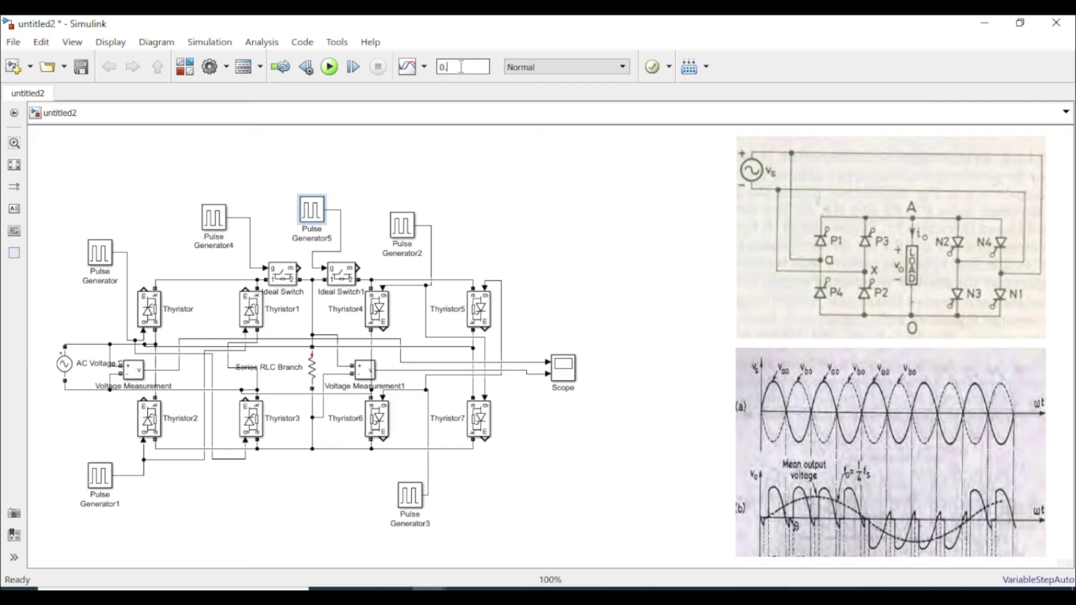
Step: Add a powergui block in the empty area above Thyristor5
{"action": "double_click", "coordinate": [484, 189]}
{"action": "type", "text": "power"}
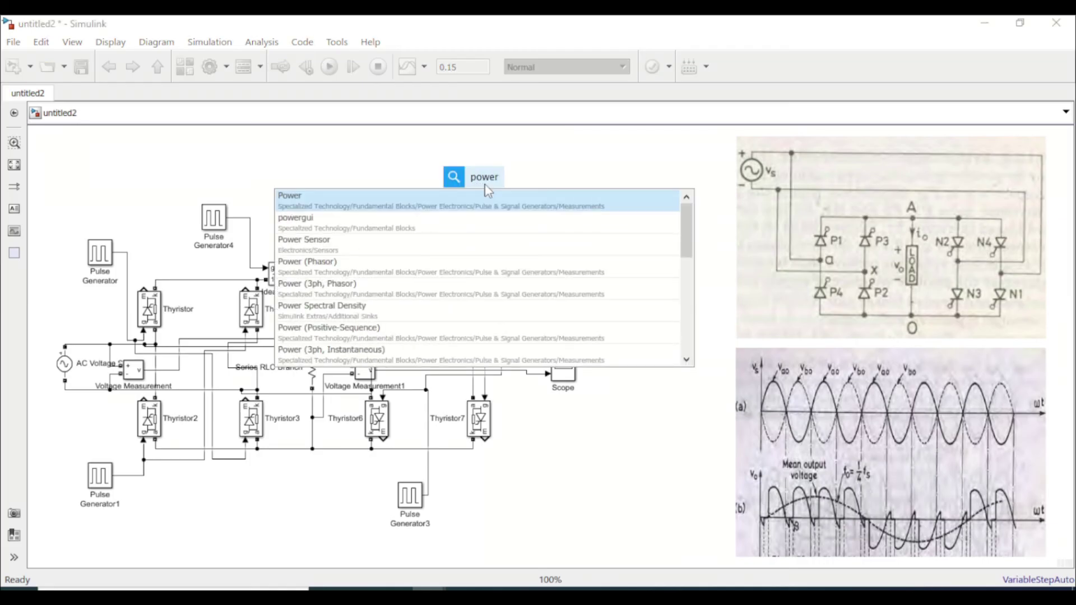
{"action": "type", "text": "gui"}
{"action": "left_click", "coordinate": [485, 205]}
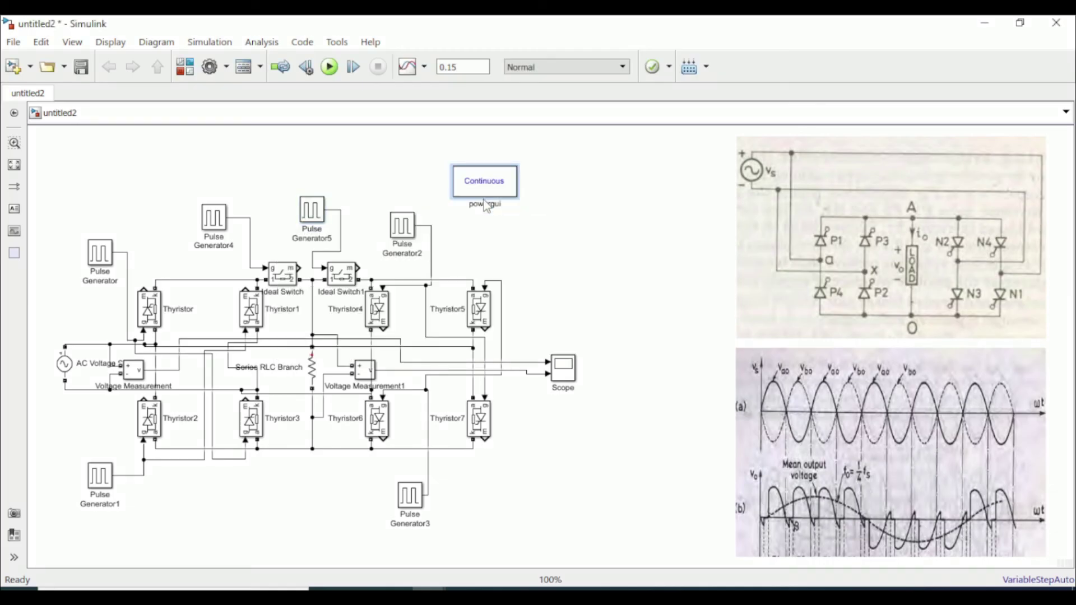
Step: Run the simulation and open the Scope to view the source and load voltages
{"action": "left_click", "coordinate": [329, 68]}
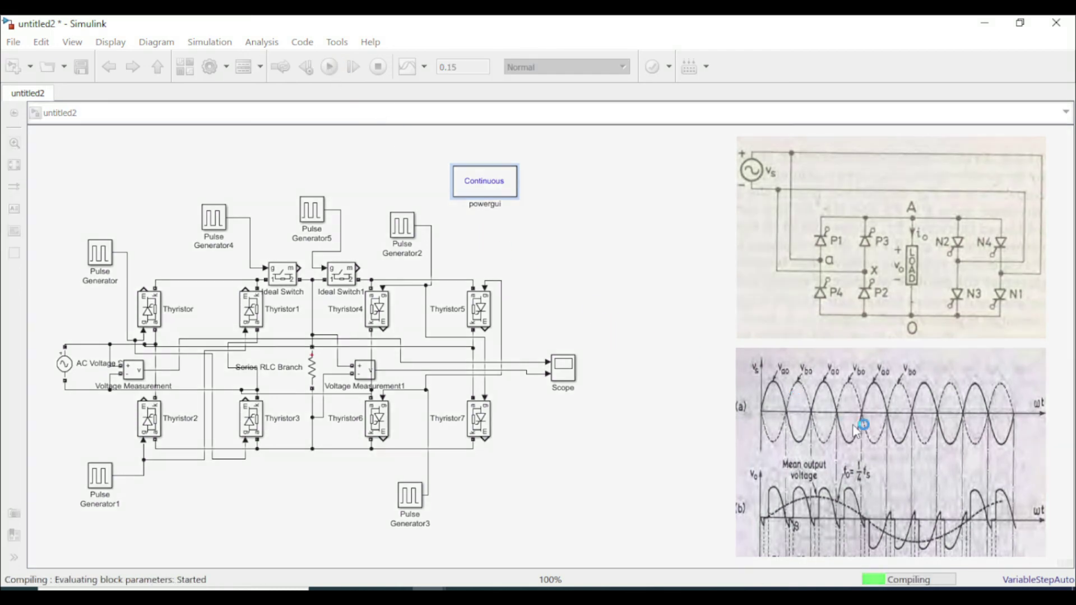
{"action": "left_click", "coordinate": [563, 371]}
{"action": "double_click", "coordinate": [564, 370]}
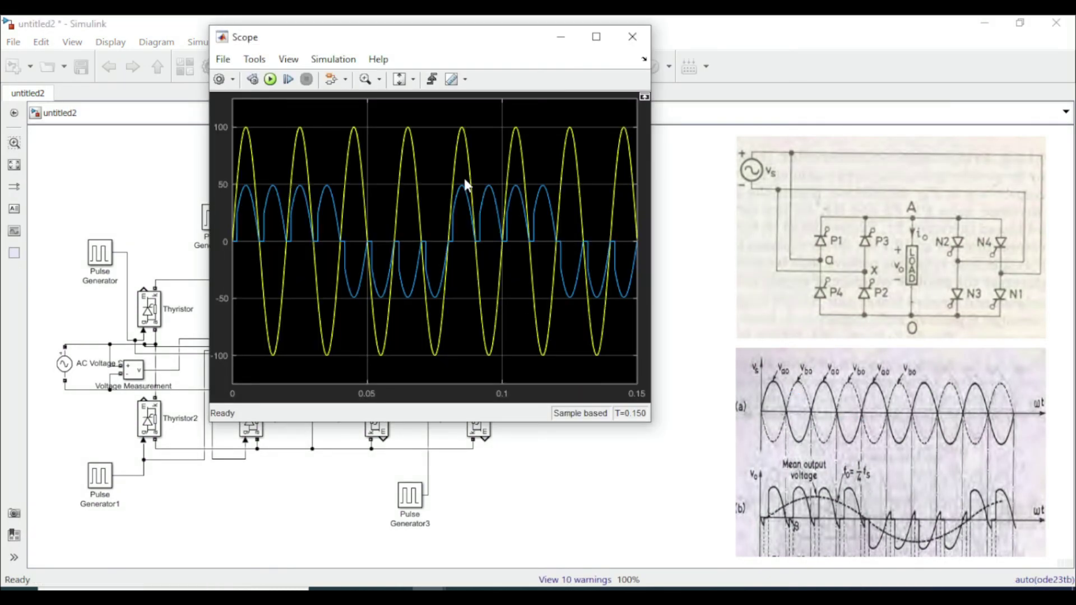
Step: Split the Scope into two stacked displays, and examine the waveforms maximized before returning to the model
{"action": "left_click", "coordinate": [289, 59]}
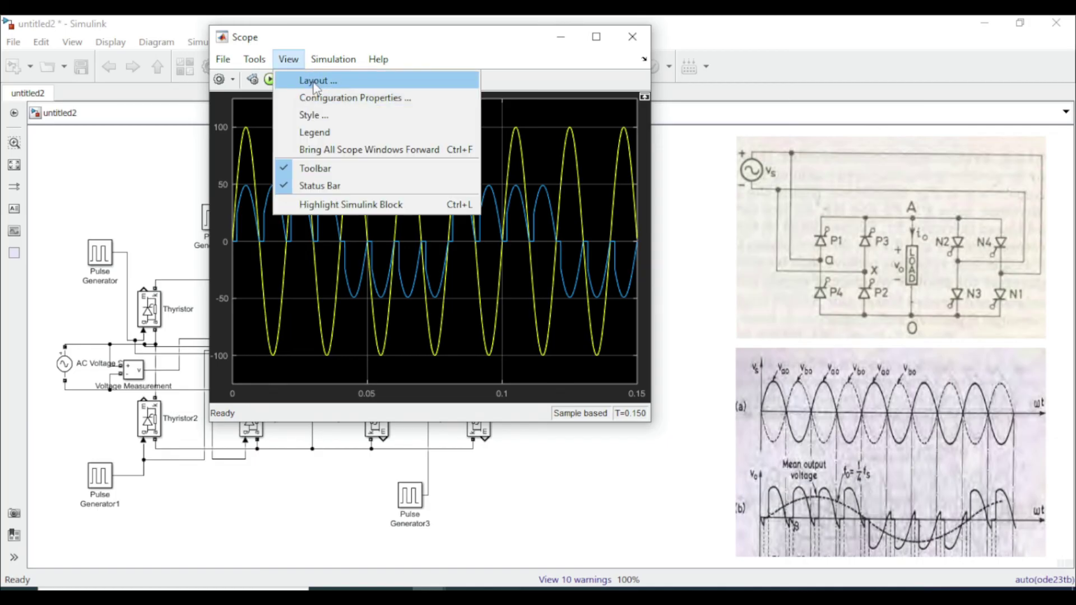
{"action": "left_click", "coordinate": [314, 80]}
{"action": "left_click", "coordinate": [327, 124]}
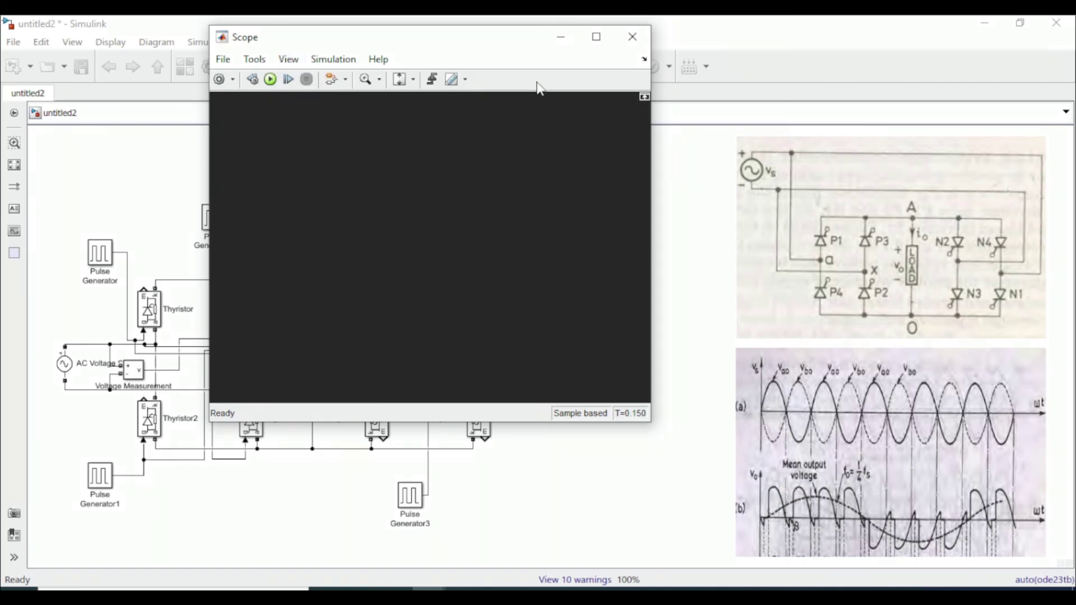
{"action": "left_click", "coordinate": [603, 39]}
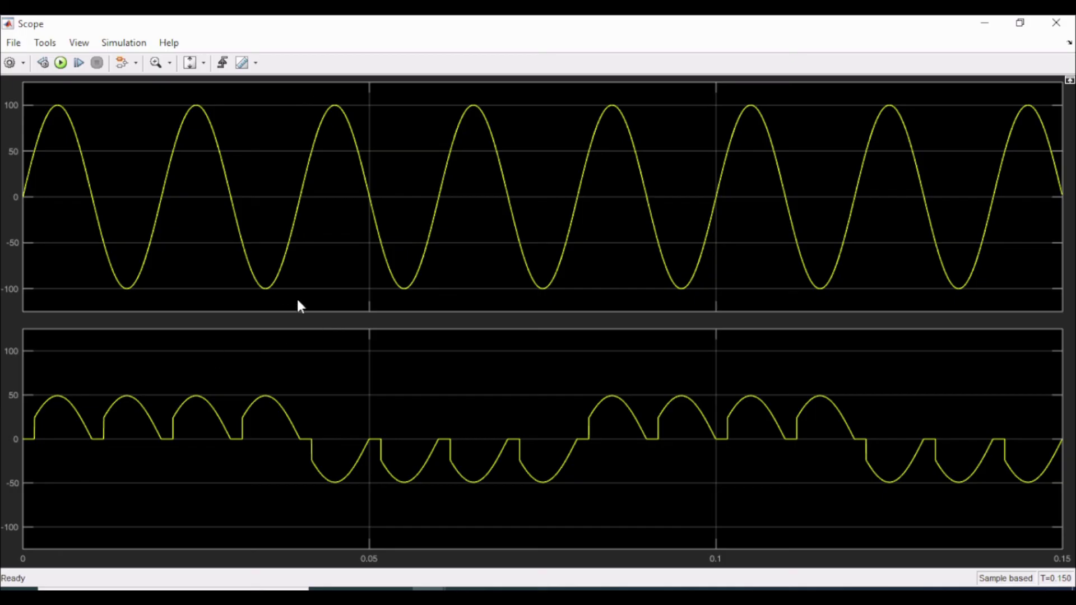
{"action": "left_click", "coordinate": [983, 23]}
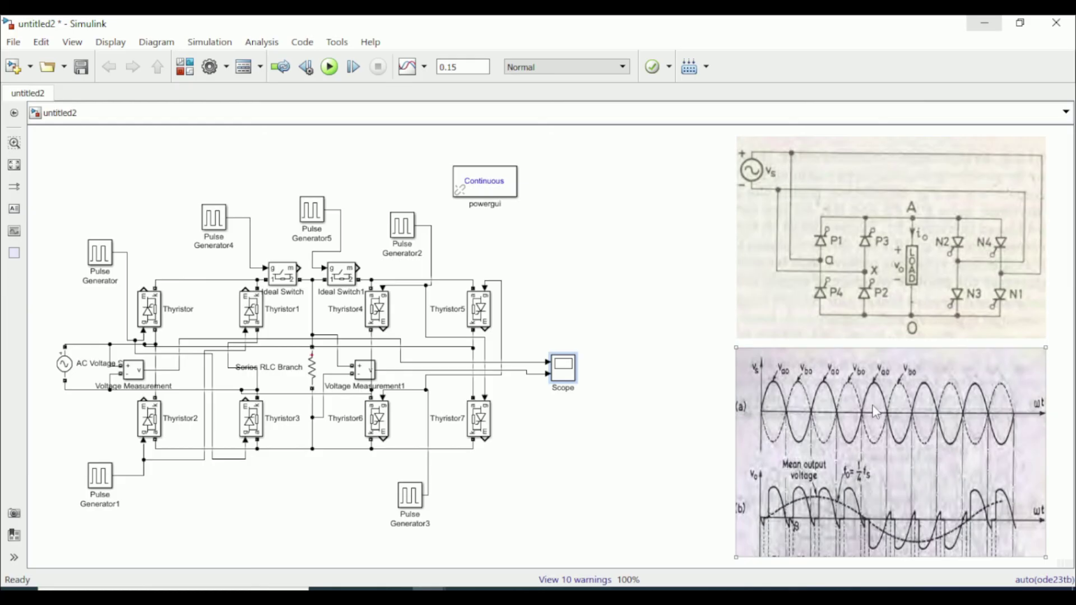
{"action": "left_click", "coordinate": [662, 397]}
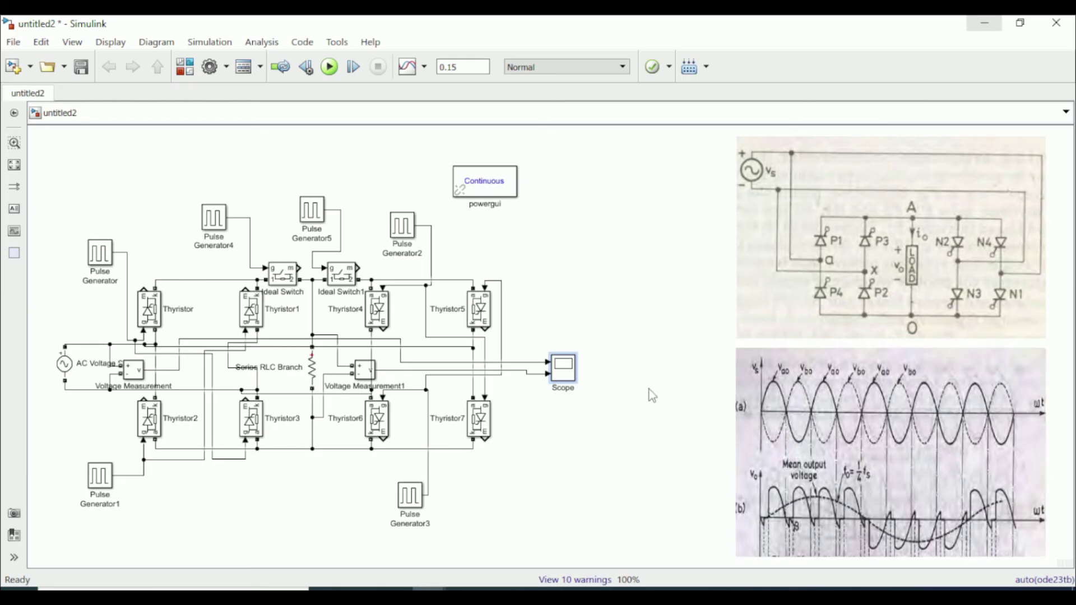